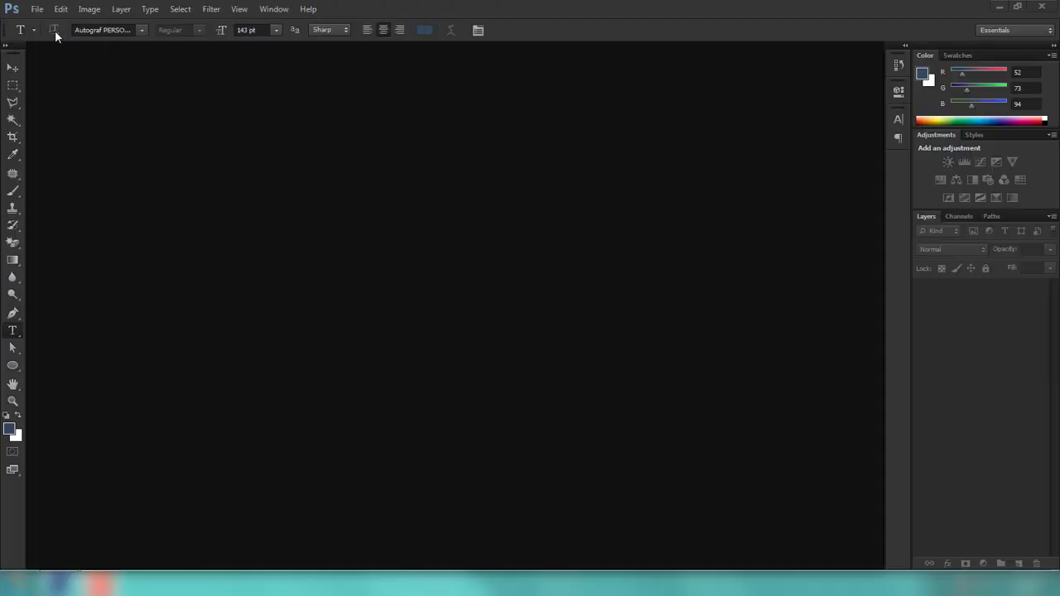
# Create a 1920×1080, 300 ppi white-background document named 'logo'.
pyautogui.click(37, 9)
pyautogui.click(45, 22)
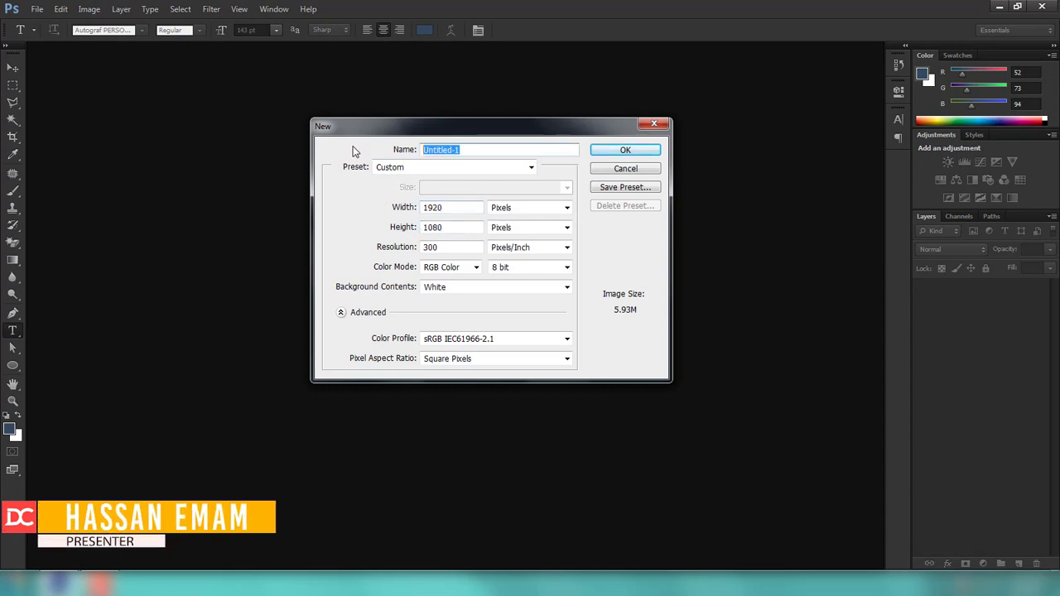
pyautogui.press('BackSpace')
pyautogui.write('logo')
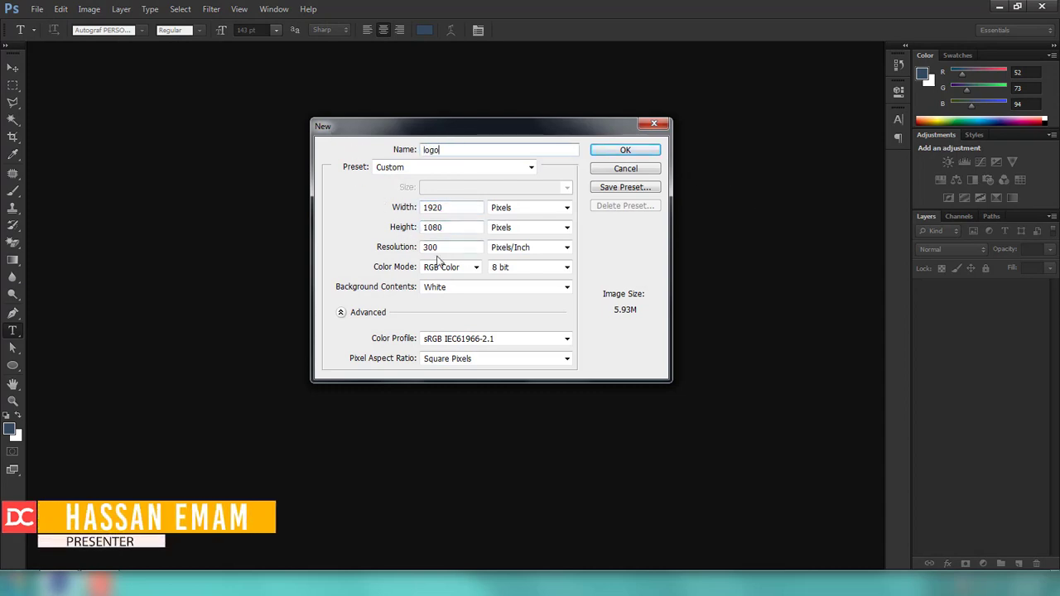
pyautogui.doubleClick(447, 247)
pyautogui.press('Return')
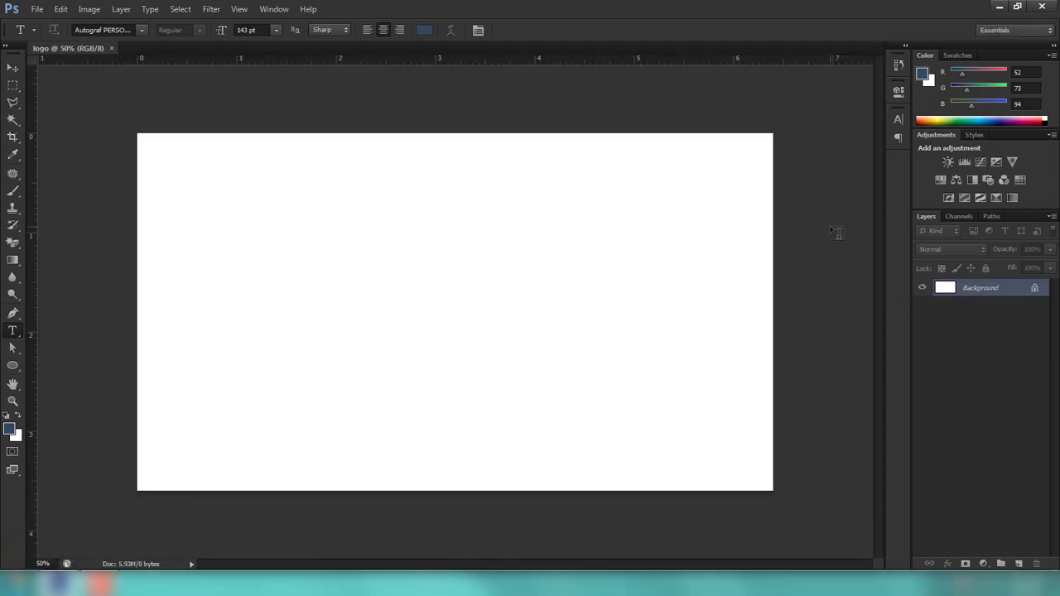
# Add a Solid Color fill layer in dark slate #34414a covering the canvas.
pyautogui.click(984, 564)
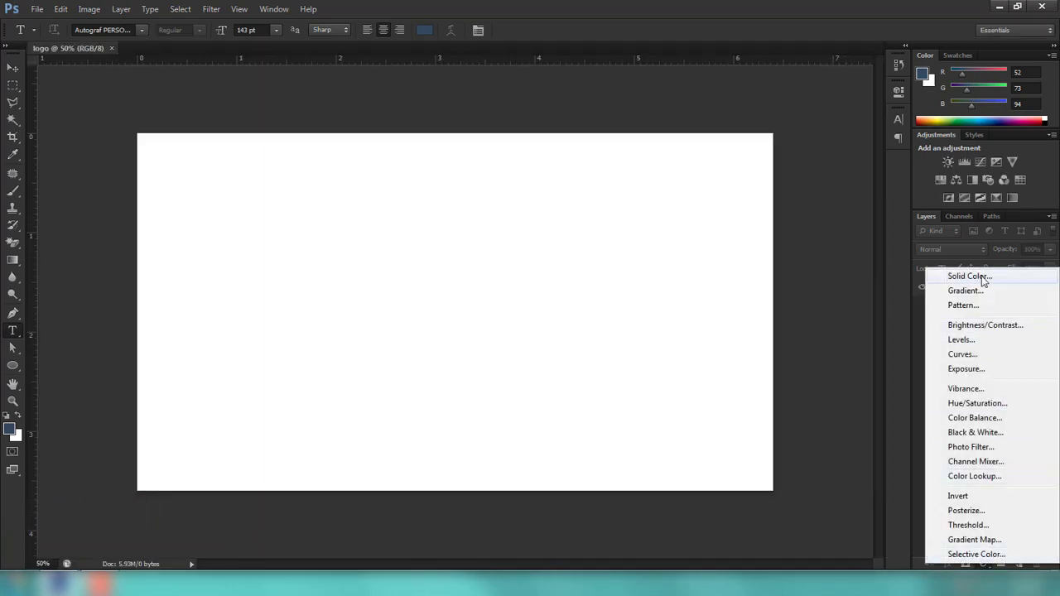
pyautogui.click(961, 276)
pyautogui.doubleClick(708, 423)
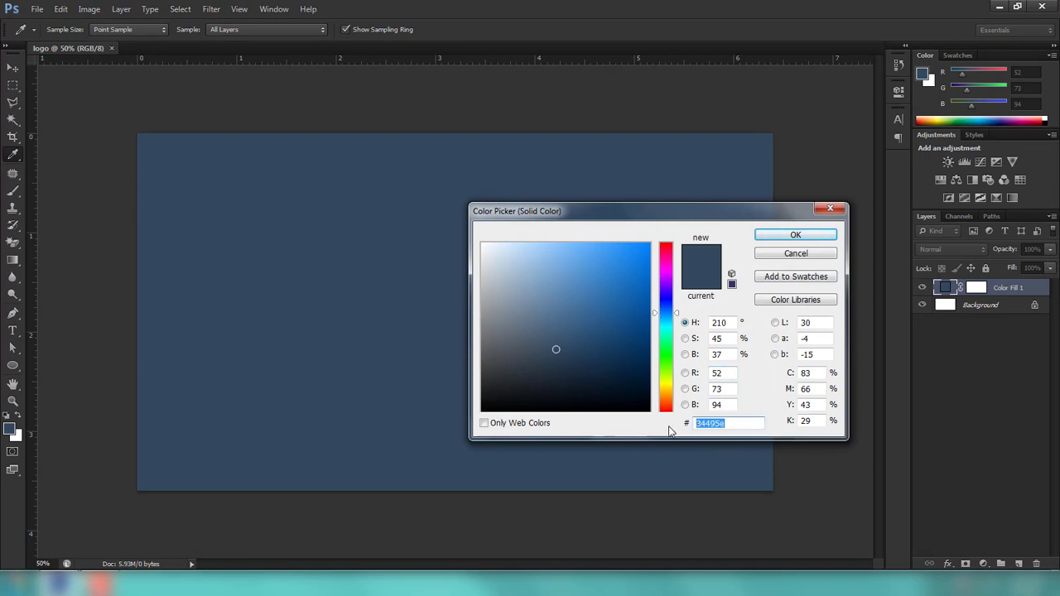
pyautogui.write('344')
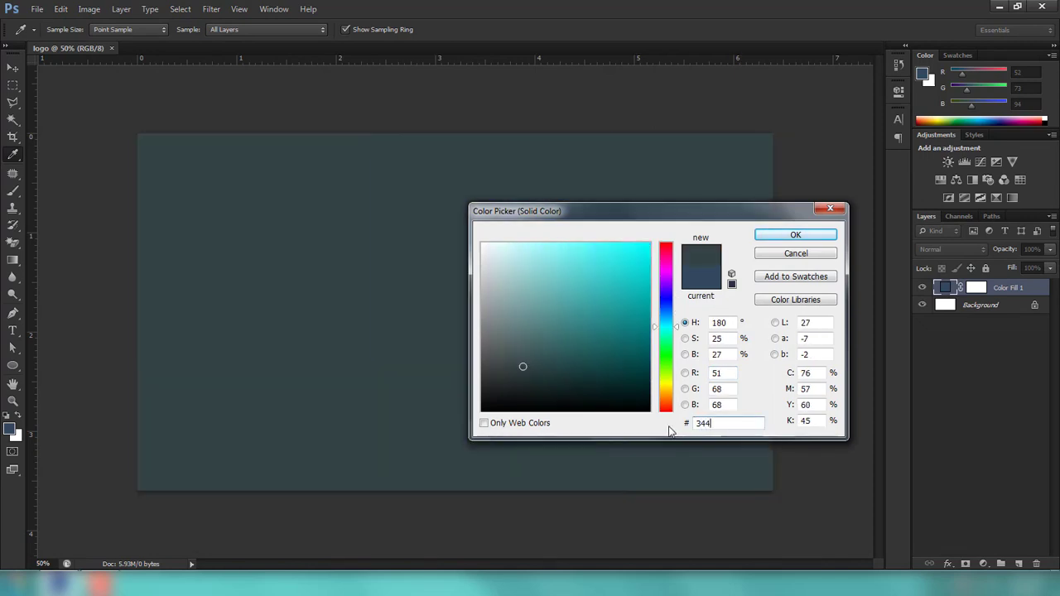
pyautogui.write('14')
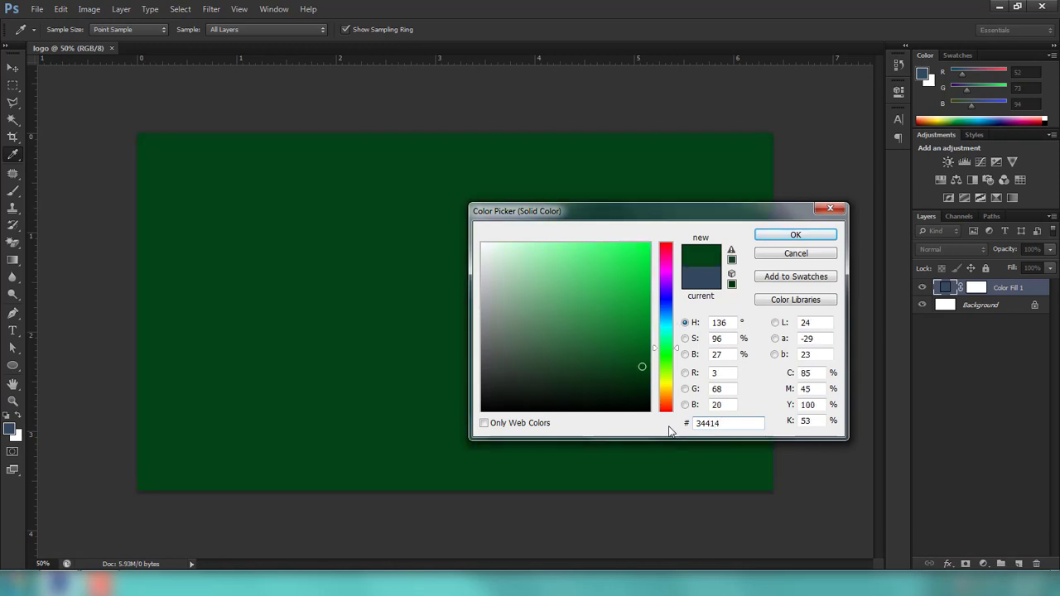
pyautogui.write('a')
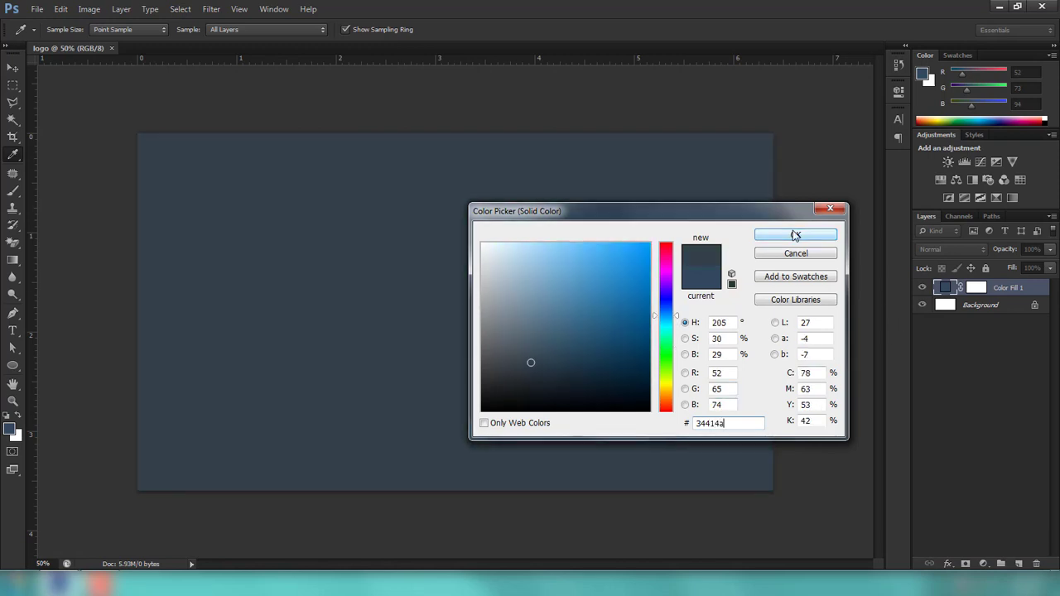
pyautogui.click(792, 230)
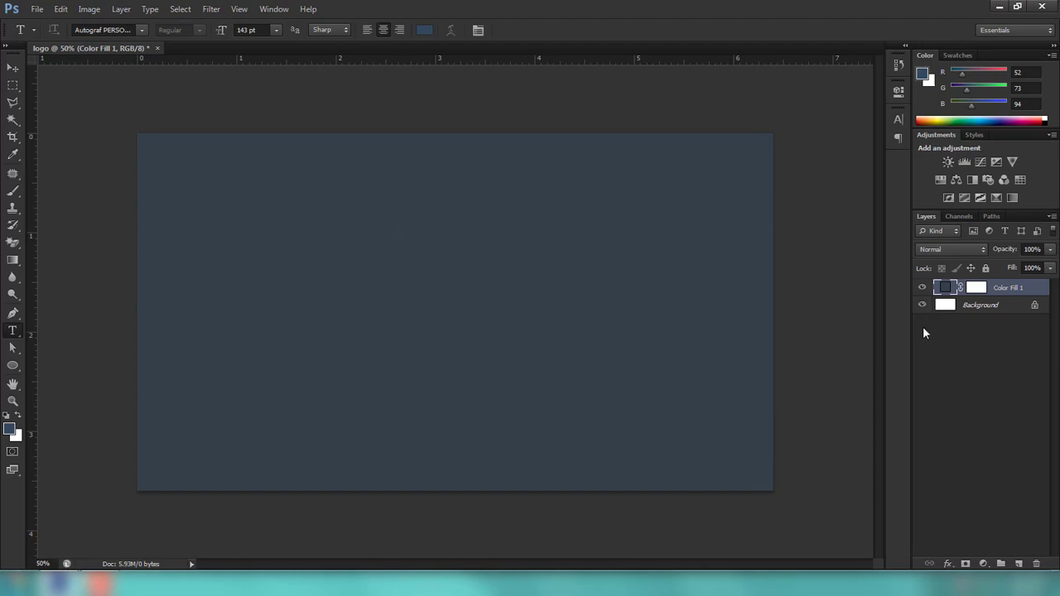
pyautogui.click(12, 369)
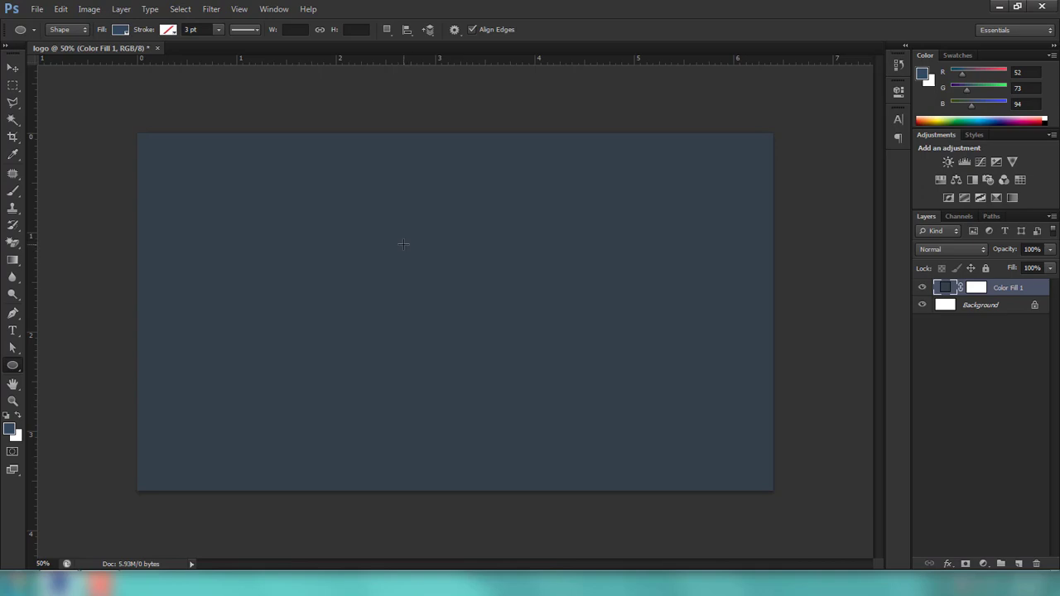
# Draw a circle with the Ellipse tool and fill it red #f8202f.
pyautogui.moveTo(338, 212); pyautogui.dragTo(702, 394)
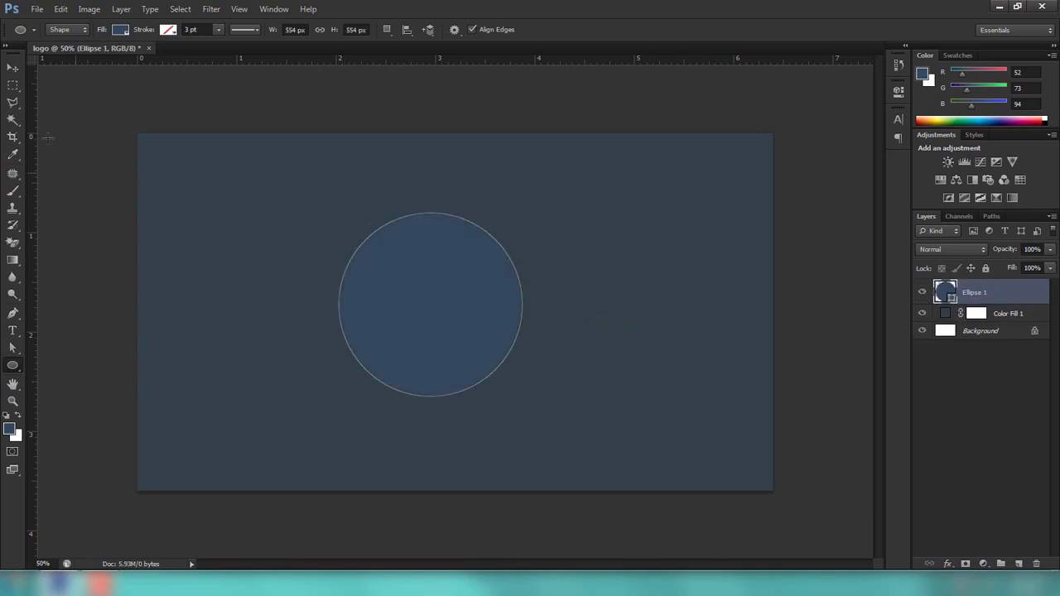
pyautogui.click(120, 30)
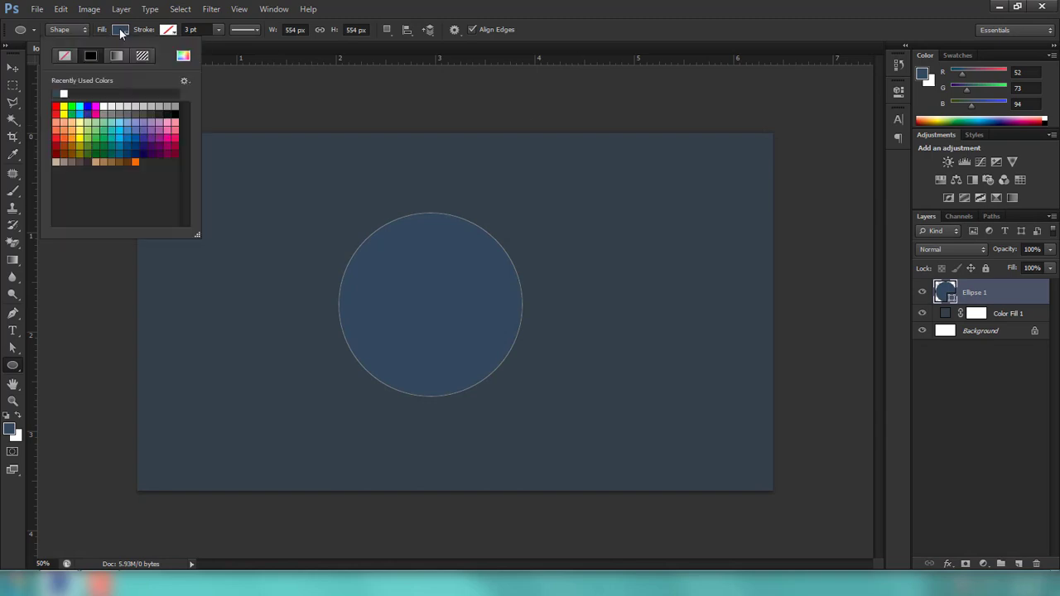
pyautogui.click(183, 55)
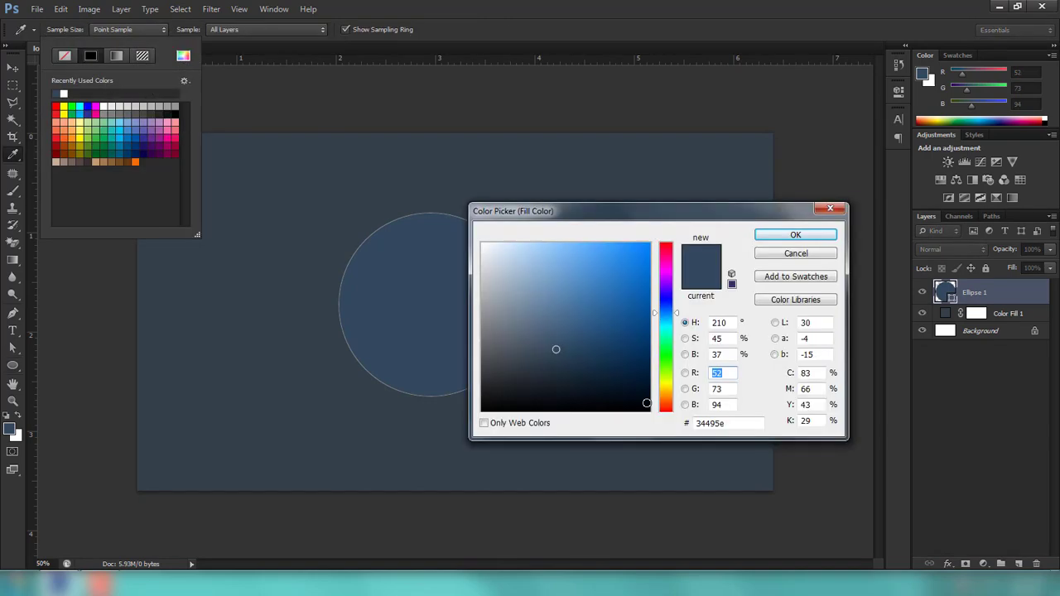
pyautogui.moveTo(737, 423); pyautogui.dragTo(596, 428)
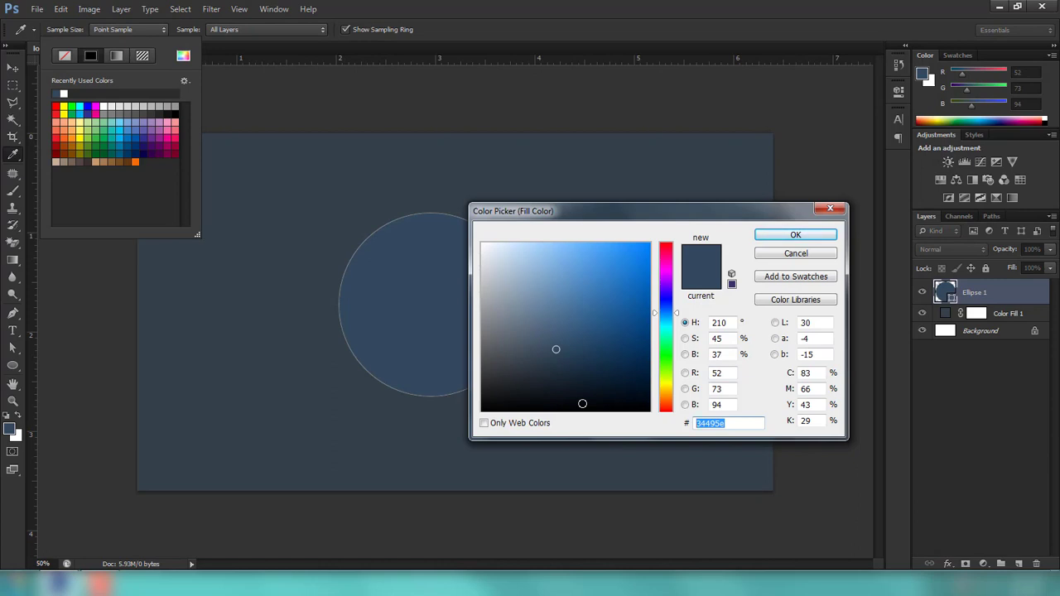
pyautogui.write('f')
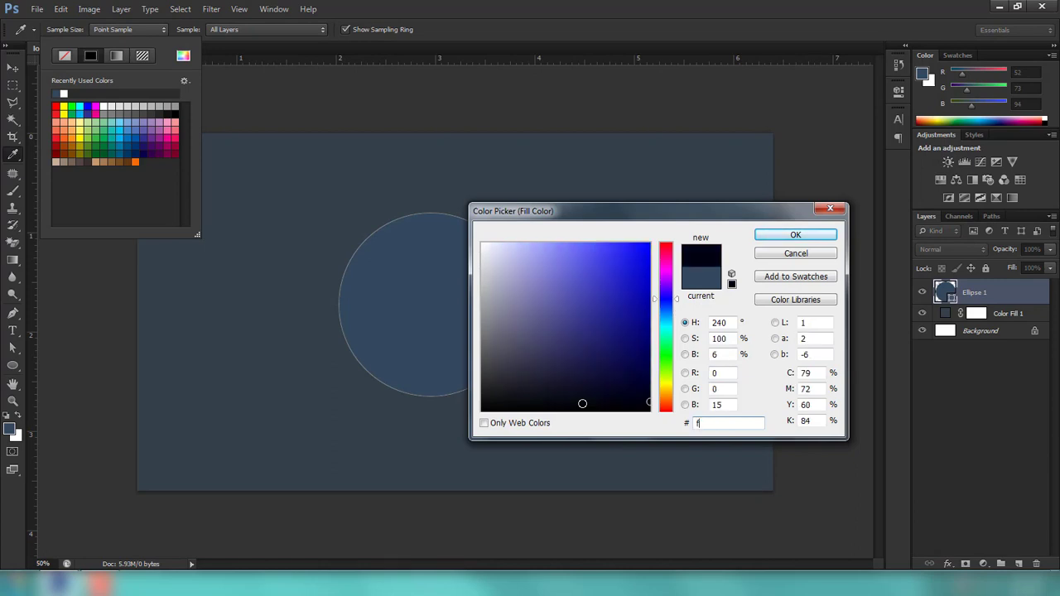
pyautogui.write('820')
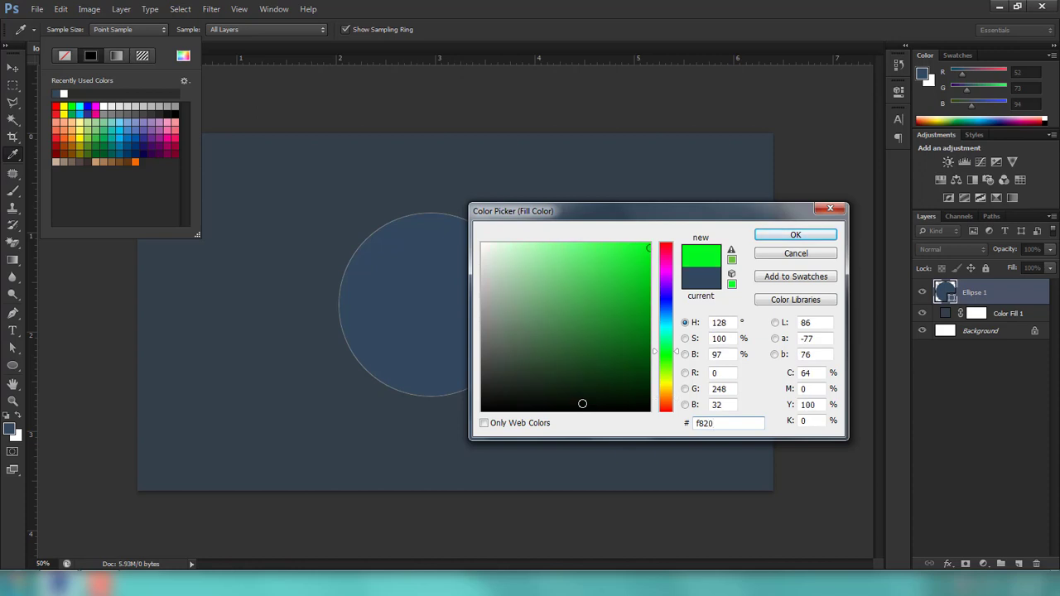
pyautogui.write('2f')
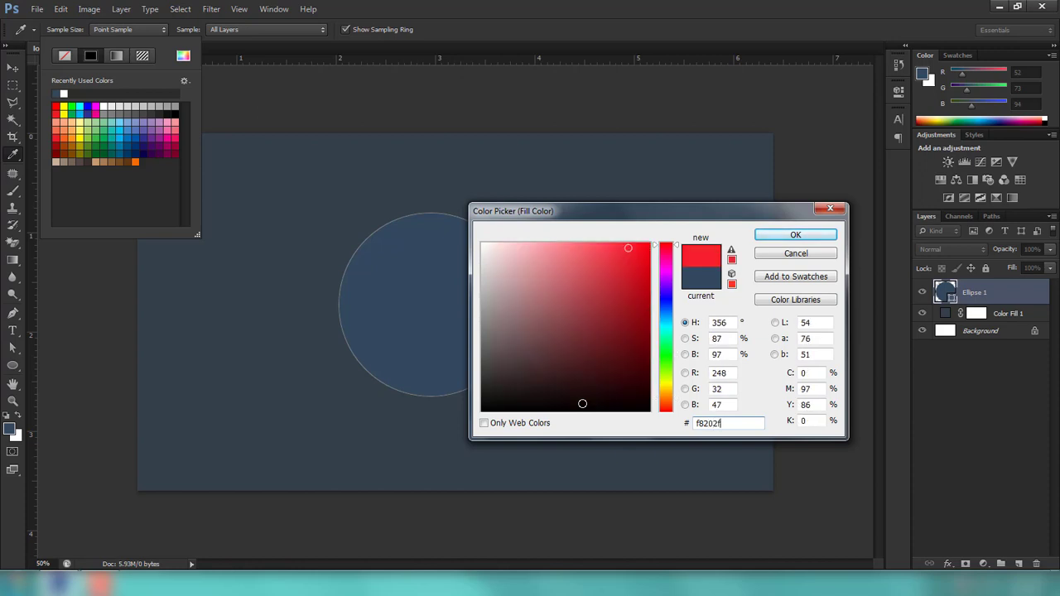
pyautogui.press('Return')
pyautogui.click(528, 6)
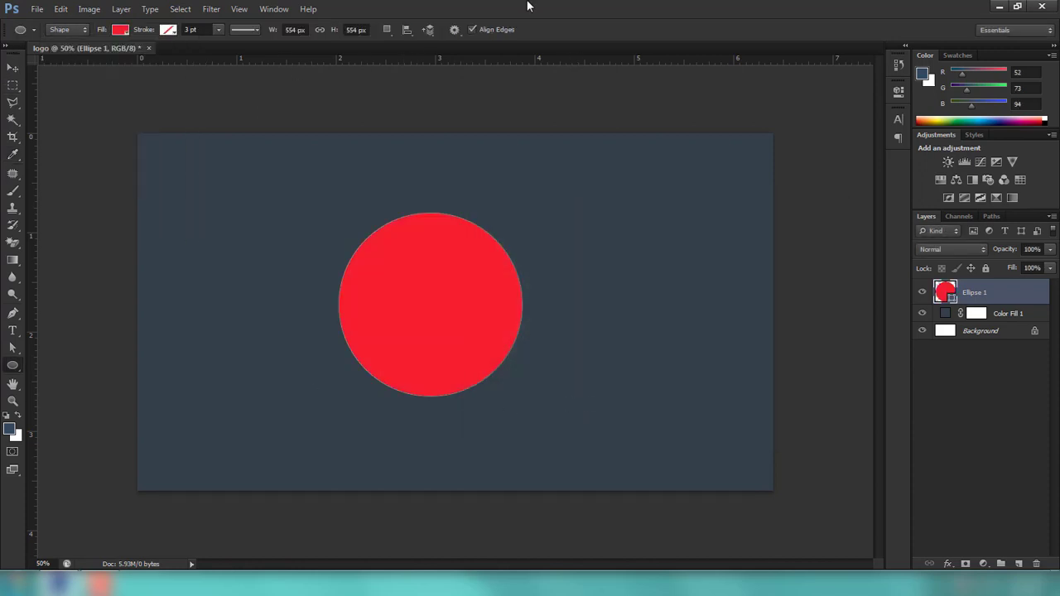
# Align the circle to the horizontal and vertical centres of the Background, then select only the circle layer.
pyautogui.keyDown('shift'); pyautogui.click(991, 332); pyautogui.keyUp('shift')
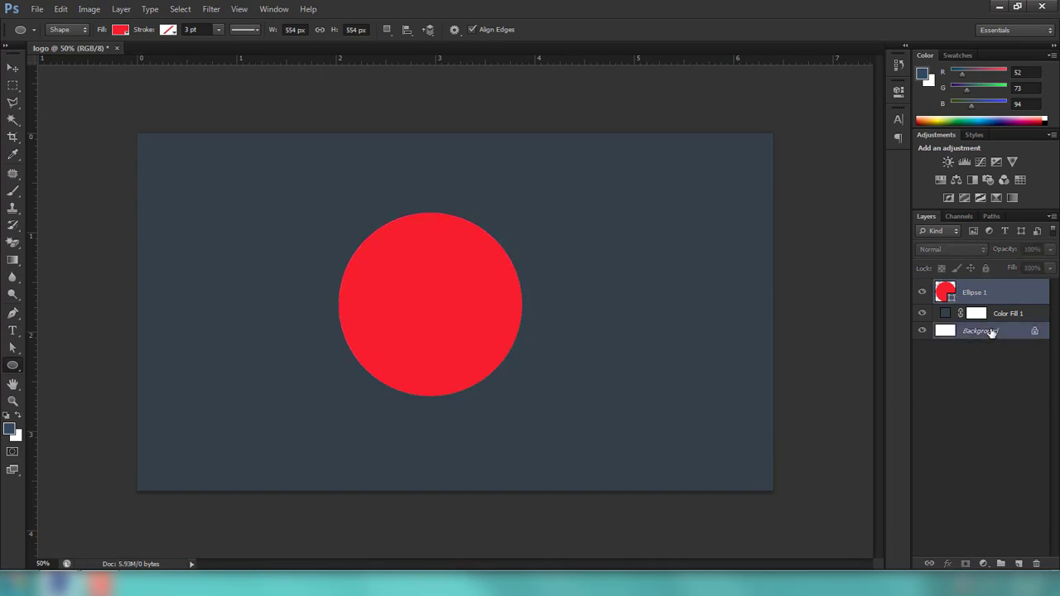
pyautogui.click(13, 67)
pyautogui.click(330, 31)
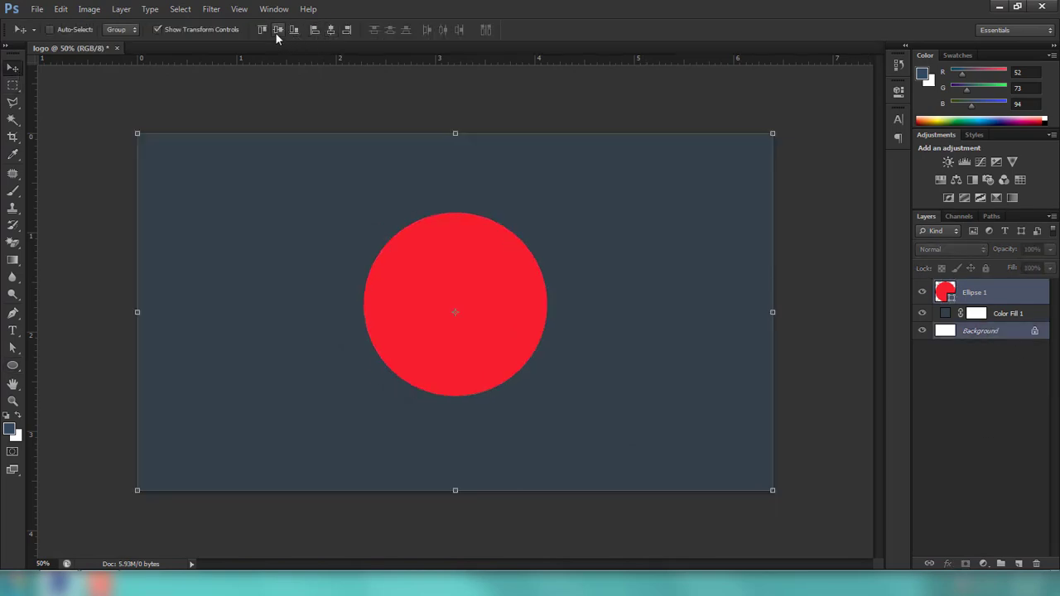
pyautogui.click(278, 30)
pyautogui.click(12, 86)
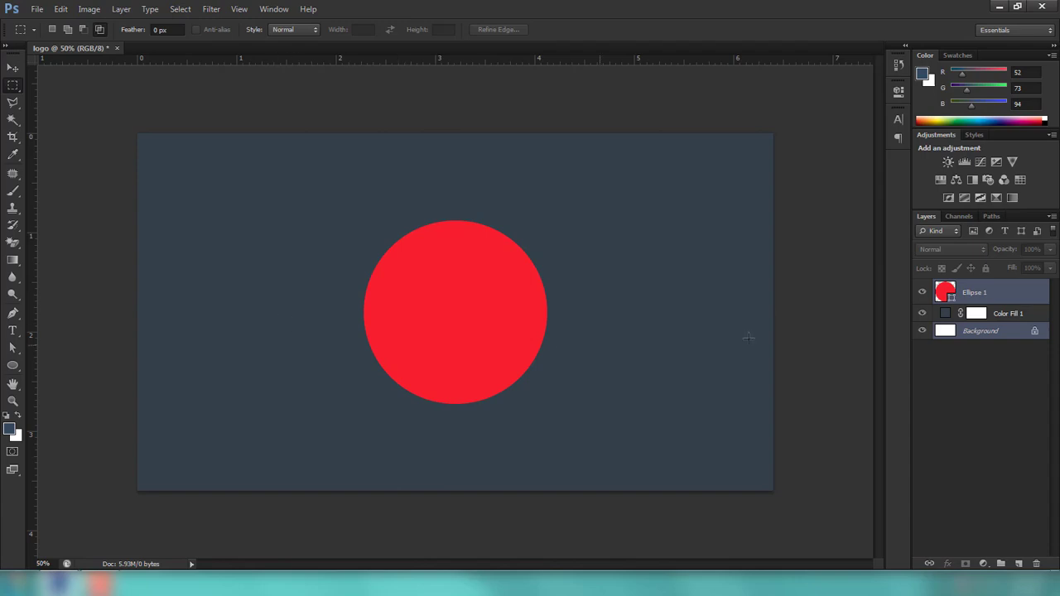
pyautogui.click(997, 296)
# Type the letters 'DR' on a new text layer left of the circle.
pyautogui.click(13, 331)
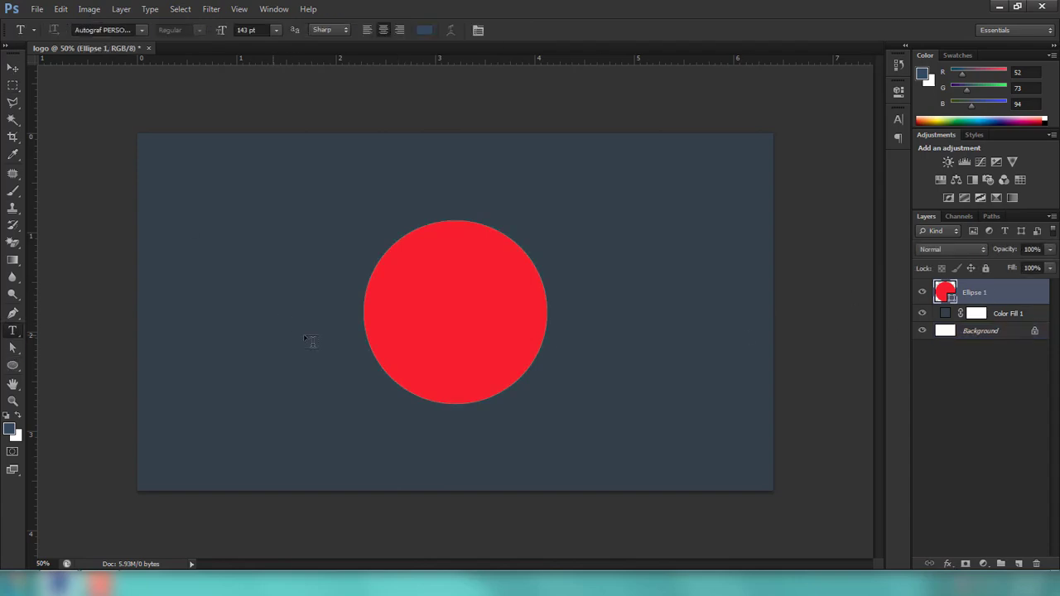
pyautogui.click(319, 297)
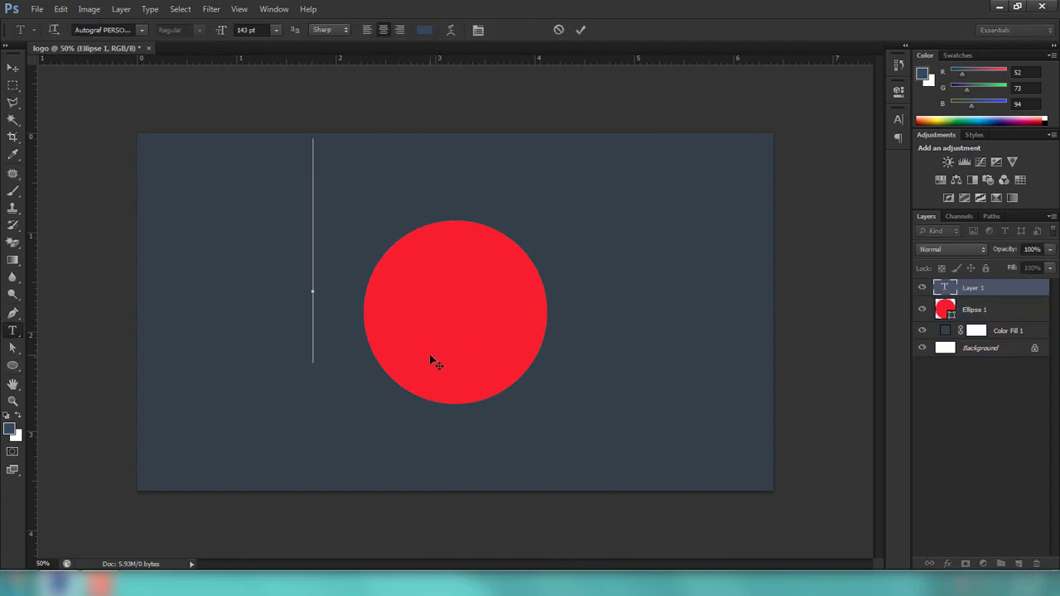
pyautogui.write('V')
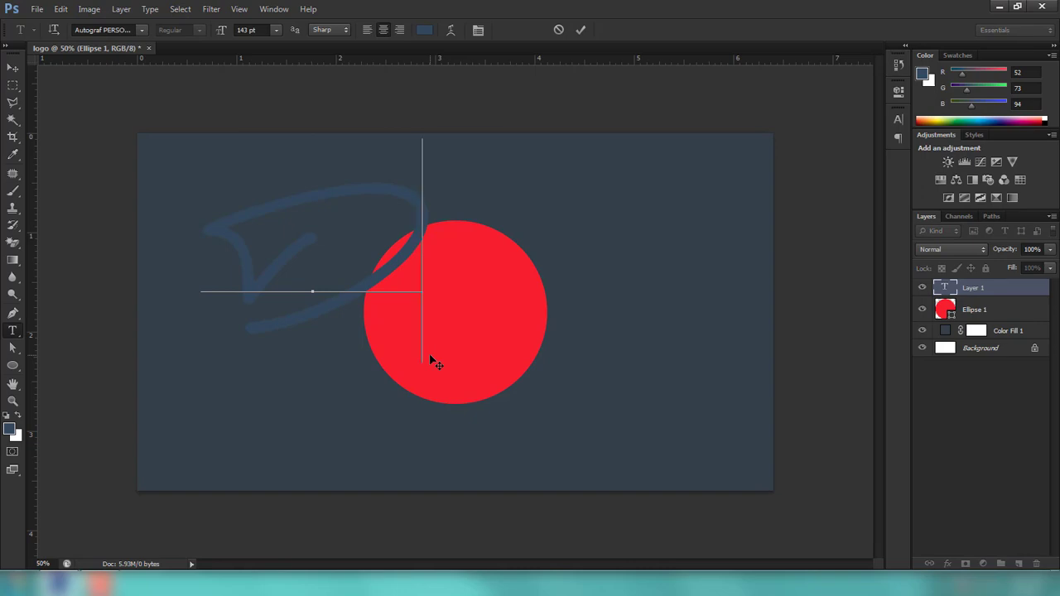
pyautogui.press('BackSpace')
pyautogui.write('DR')
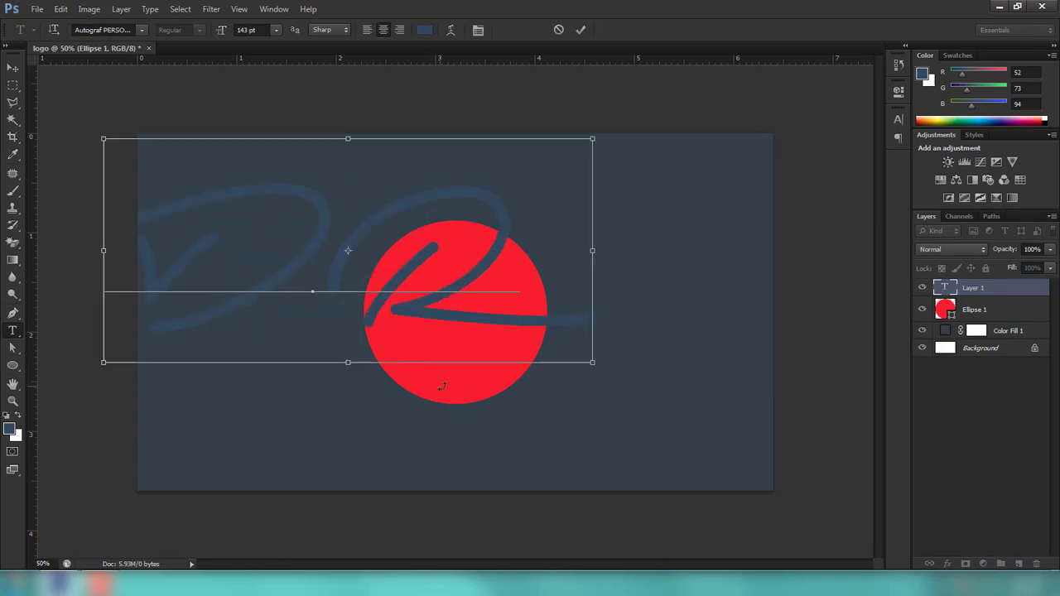
pyautogui.hotkey('ctrl', 'a')
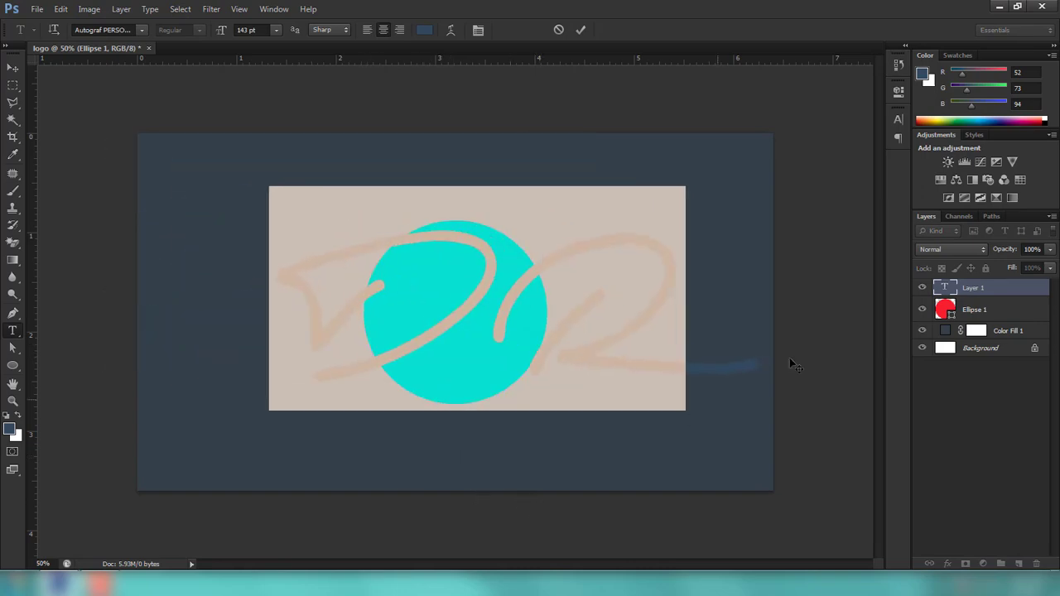
# Browse the font list and keep the DR text in Raavi.
pyautogui.click(900, 118)
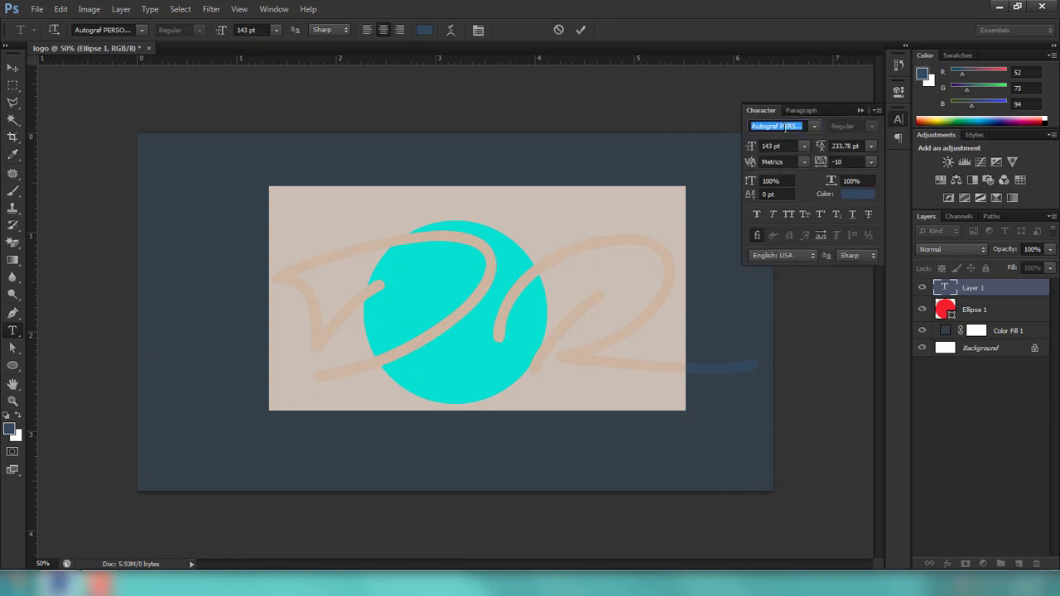
pyautogui.write('R')
pyautogui.write('A')
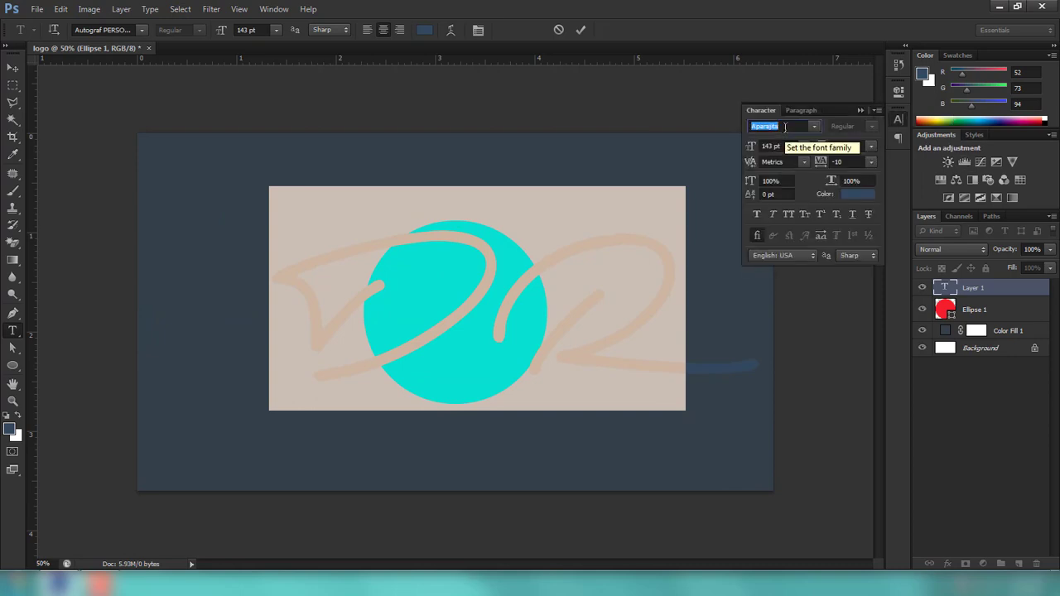
pyautogui.write('Raavi')
pyautogui.click(813, 126)
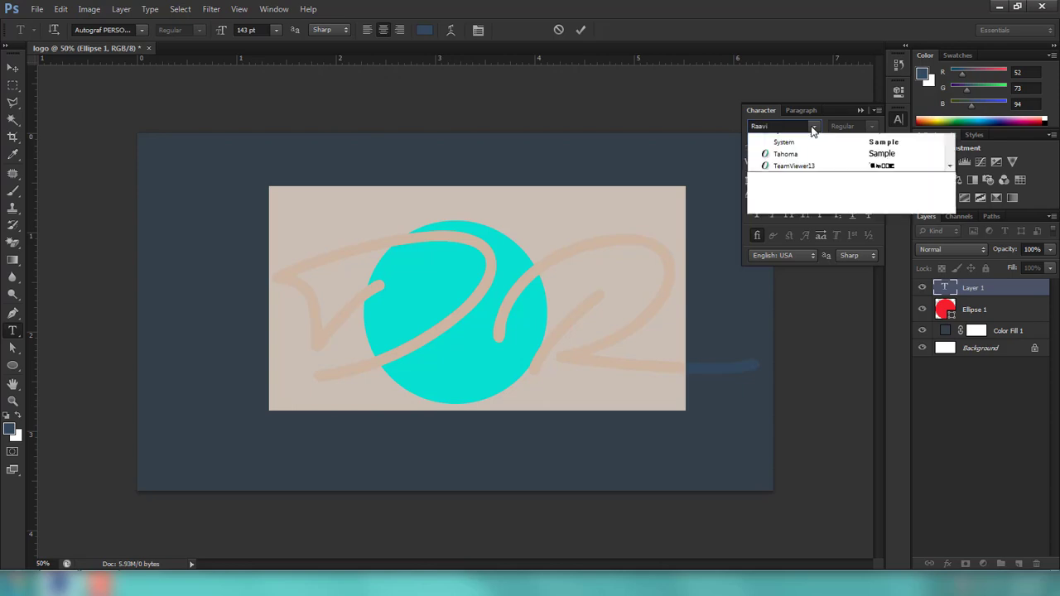
pyautogui.scroll(1, 804, 172)
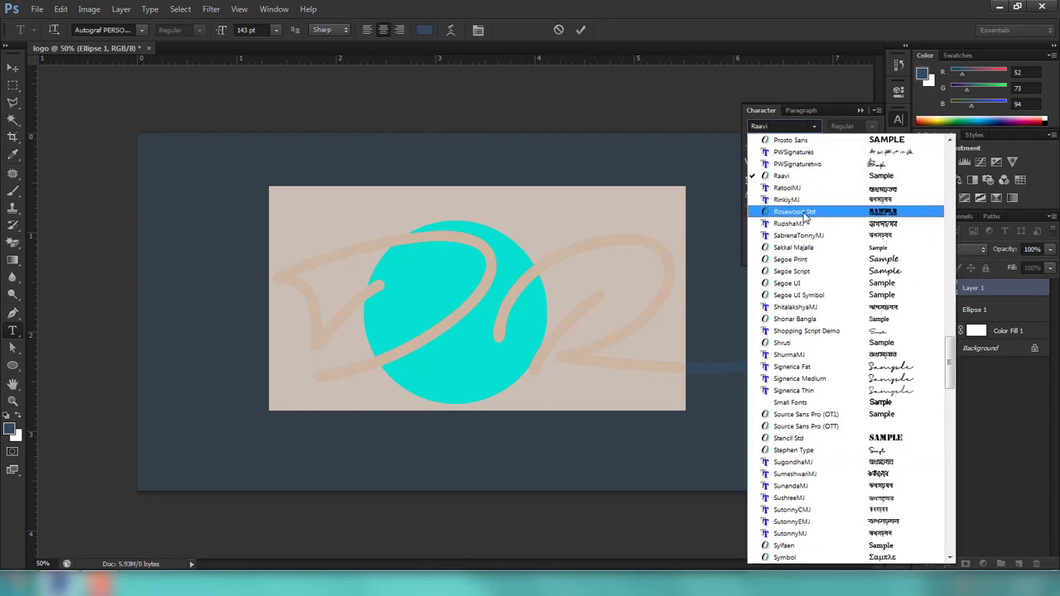
pyautogui.scroll(-3, 811, 249)
pyautogui.scroll(-2, 819, 340)
pyautogui.scroll(-2, 824, 353)
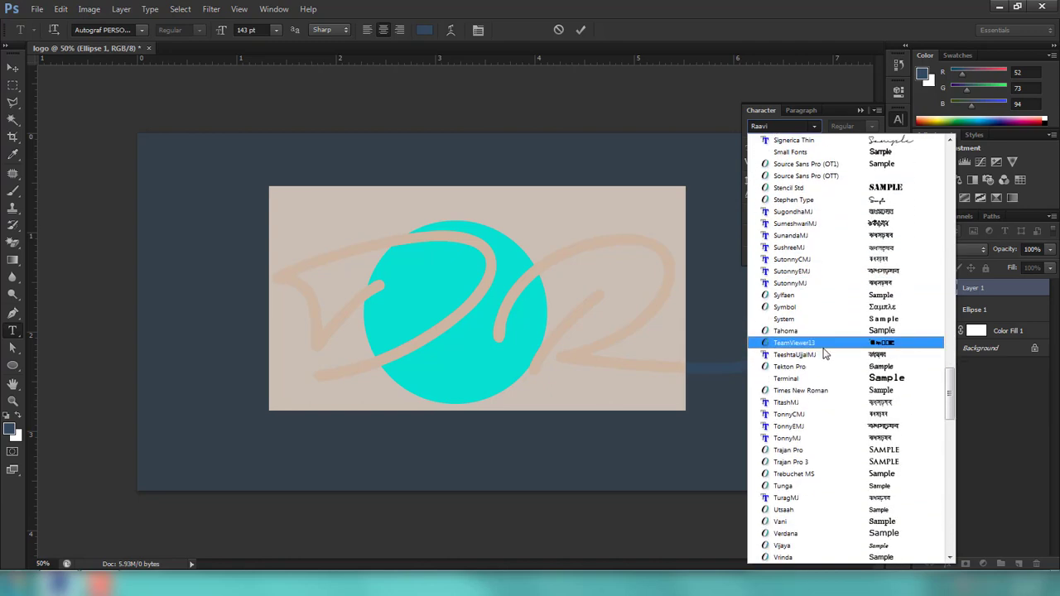
pyautogui.scroll(2, 824, 348)
pyautogui.scroll(5, 821, 315)
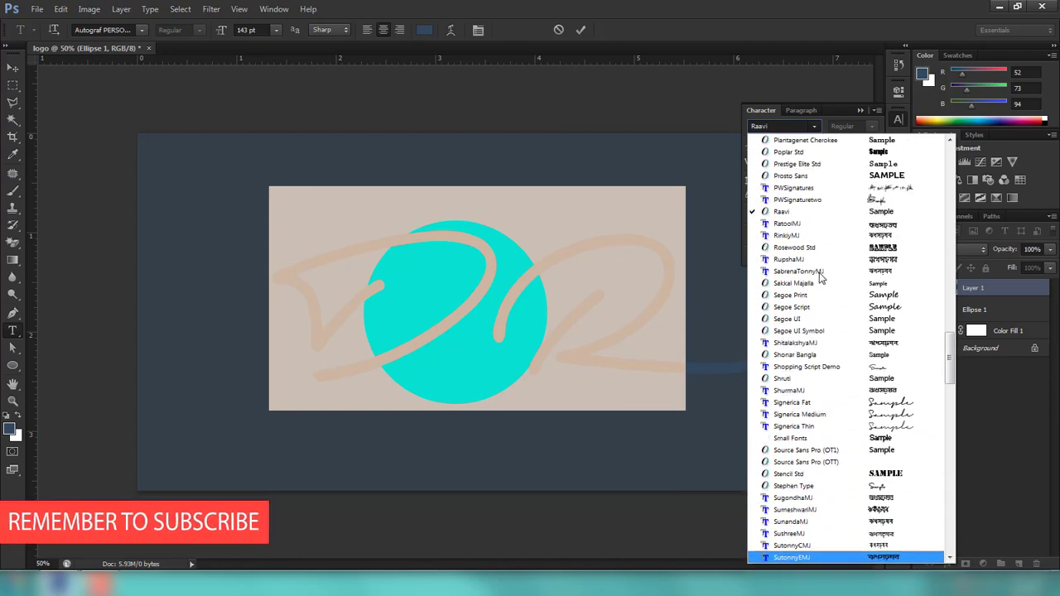
pyautogui.scroll(2, 819, 282)
pyautogui.scroll(5, 820, 278)
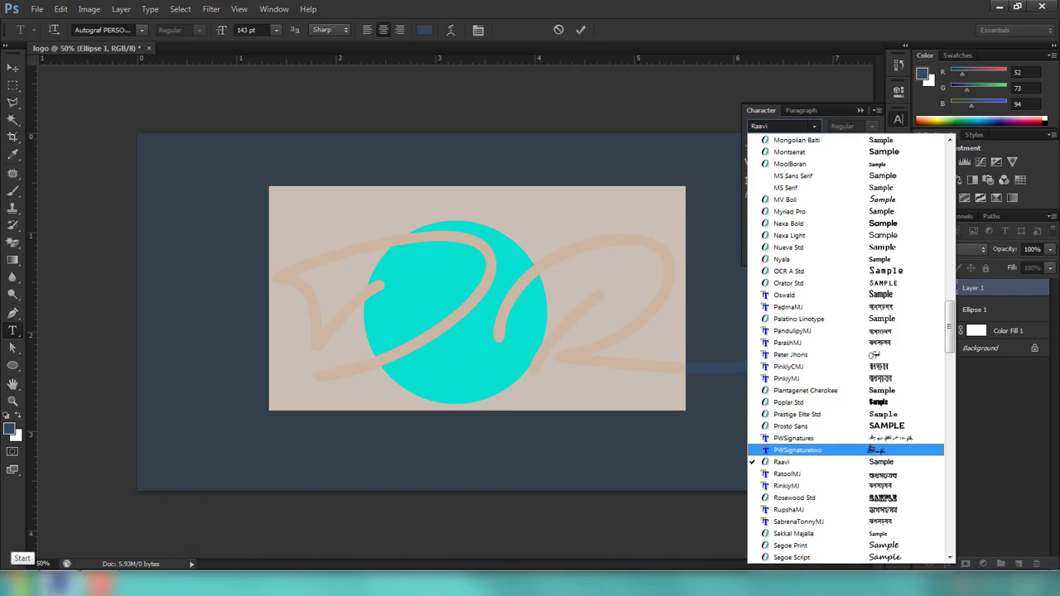
pyautogui.press('Escape')
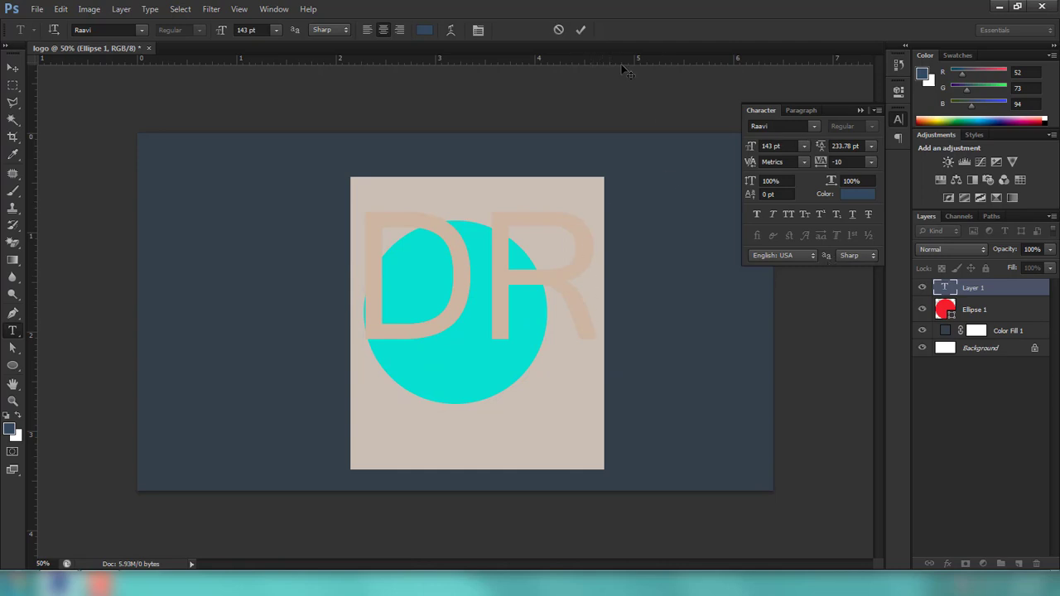
# Delete the DR text layer and set the text colour to black.
pyautogui.click(581, 29)
pyautogui.press('Delete')
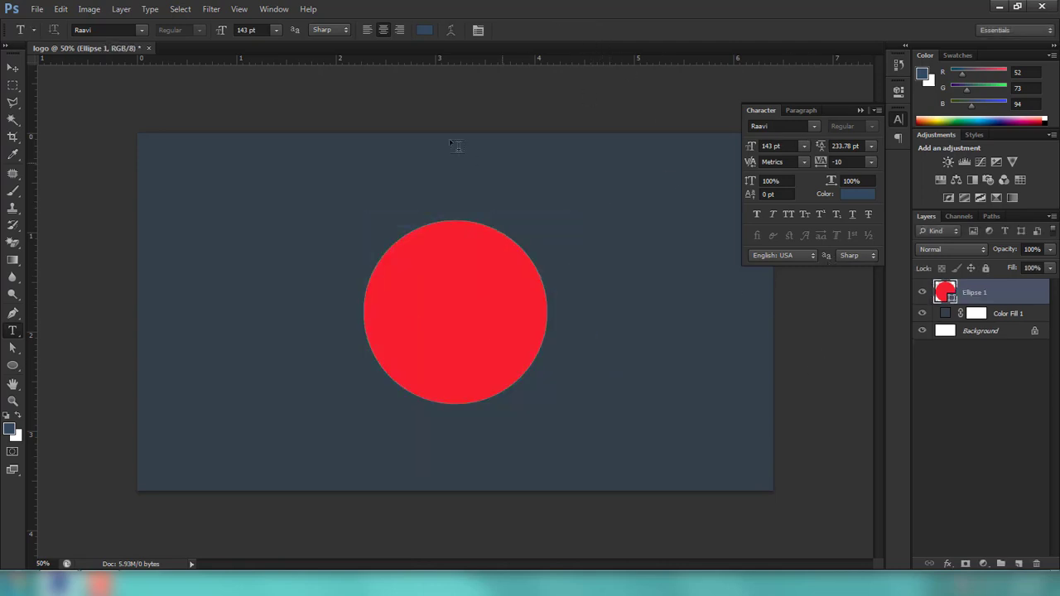
pyautogui.click(423, 30)
pyautogui.click(667, 406)
pyautogui.click(794, 232)
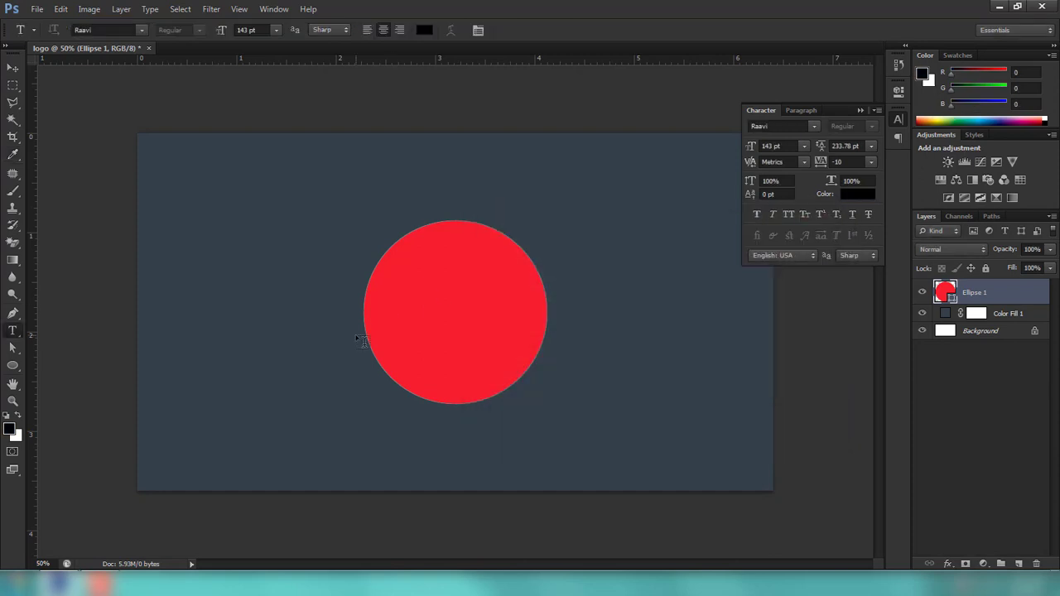
# Discard a stray text insertion and type 'DR' on a new text layer.
pyautogui.click(362, 306)
pyautogui.click(558, 30)
pyautogui.click(288, 361)
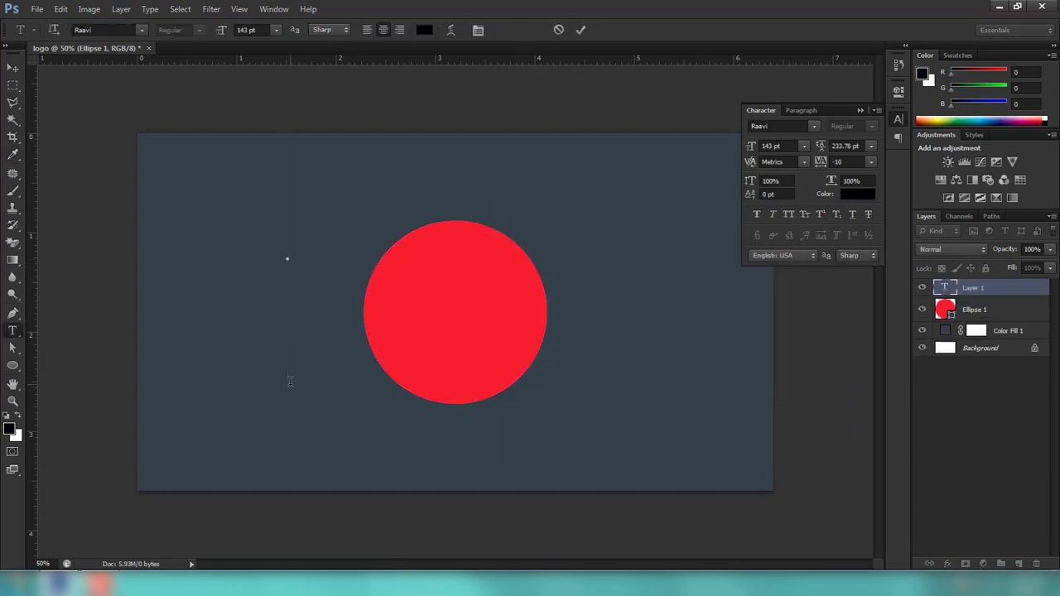
pyautogui.write('DR')
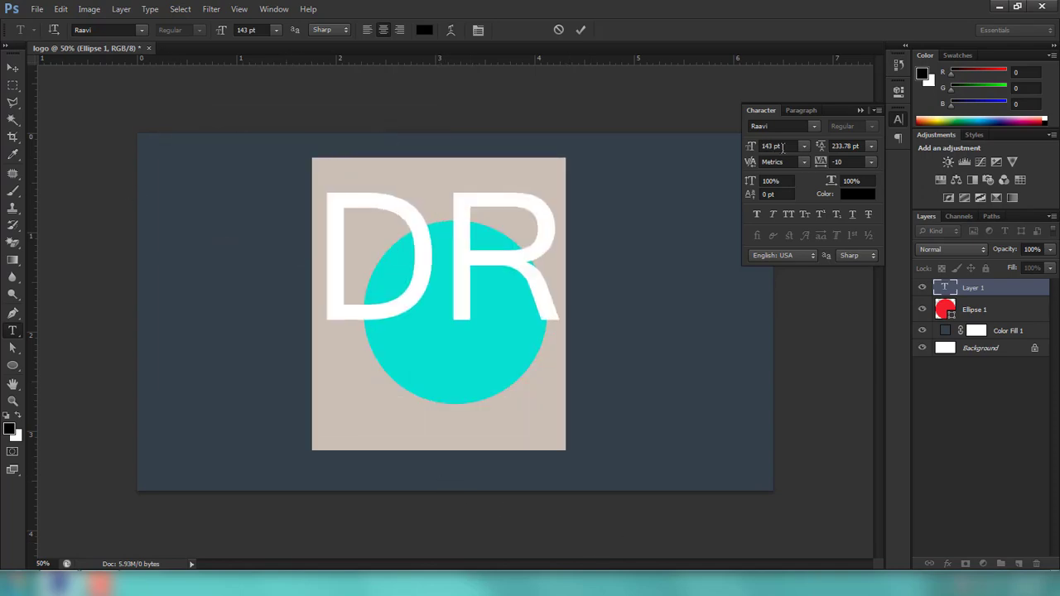
# Try setting the DR font size to 100 then 60 pt, then cancel the oversized text.
pyautogui.click(787, 125)
pyautogui.click(783, 147)
pyautogui.write('100')
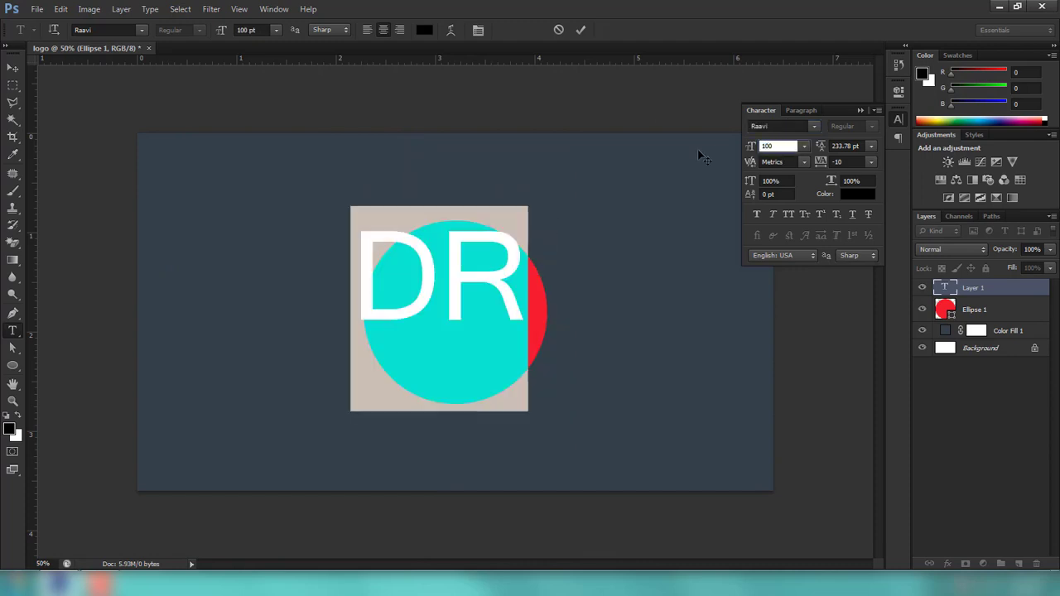
pyautogui.press('BackSpace')
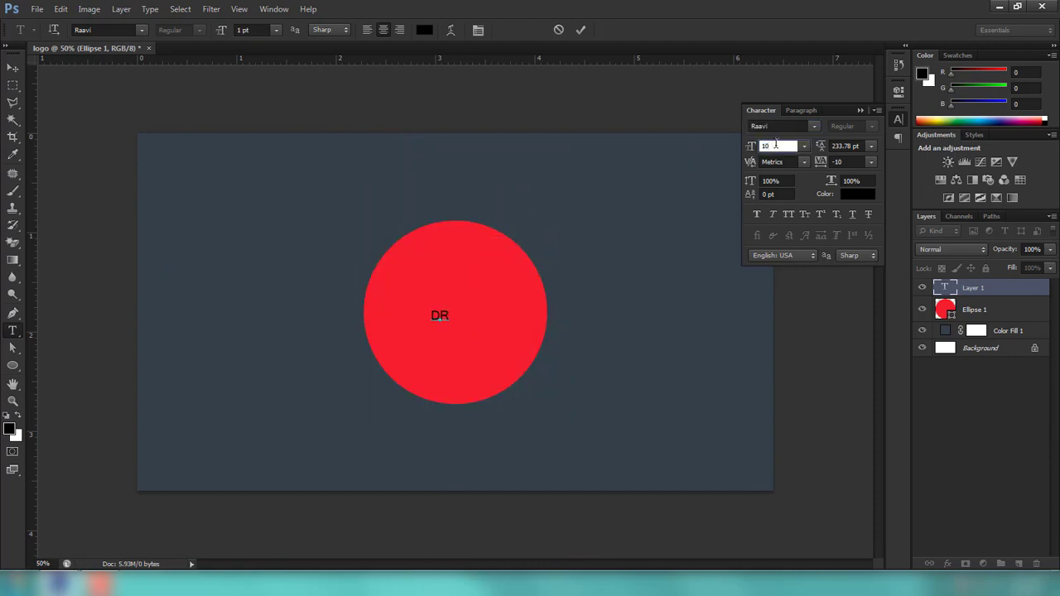
pyautogui.write('60')
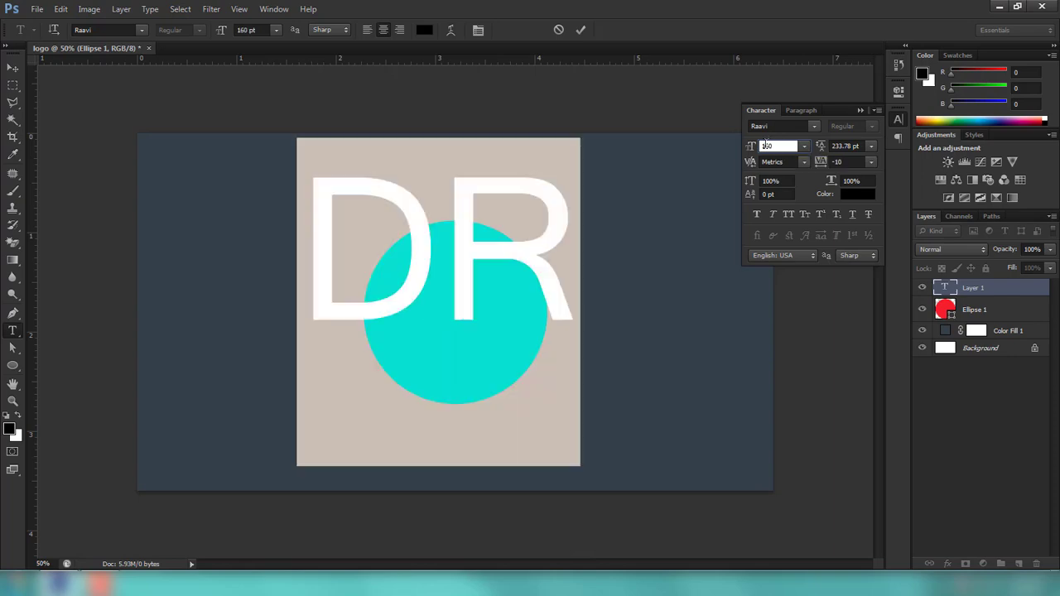
pyautogui.press('Left')
pyautogui.press('Left')
pyautogui.press('BackSpace')
pyautogui.press('End')
pyautogui.write('0')
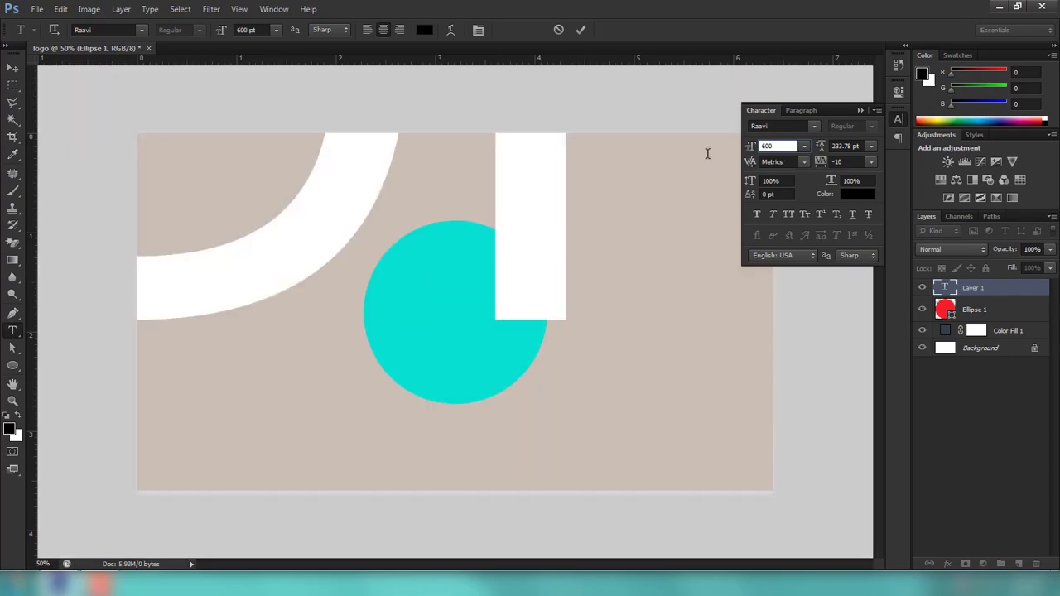
pyautogui.click(558, 29)
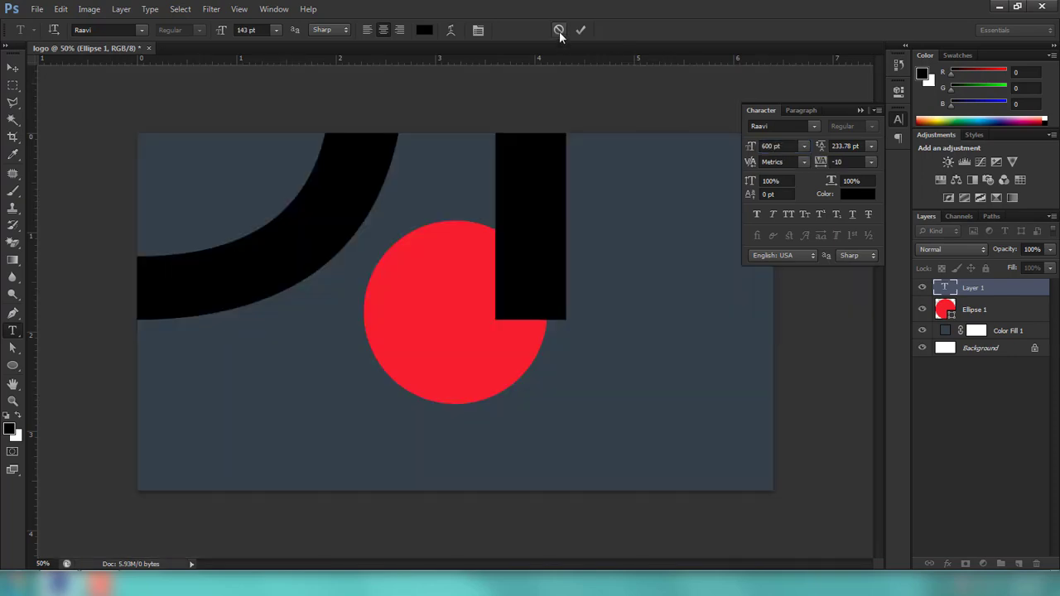
# Retype 'DR' at 60 pt and move it into the circle's centre.
pyautogui.click(314, 308)
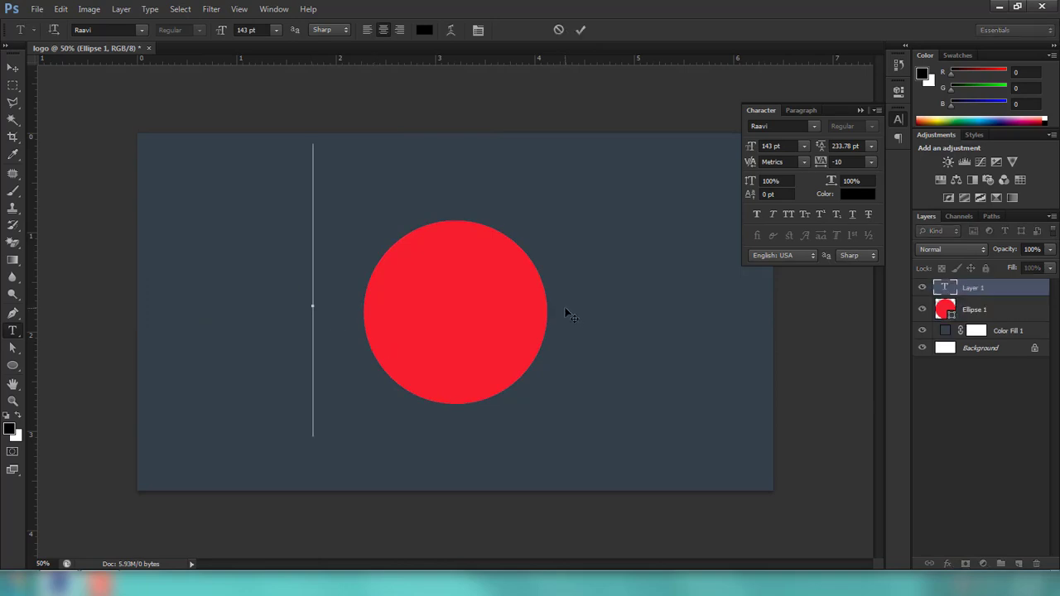
pyautogui.write('dr')
pyautogui.press('BackSpace')
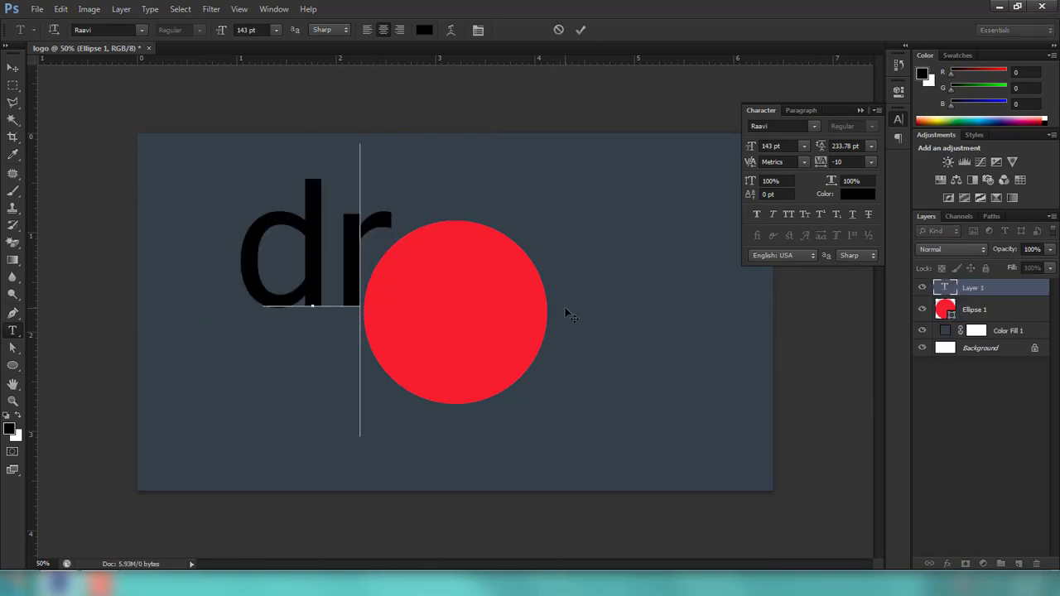
pyautogui.press('BackSpace')
pyautogui.write('DR')
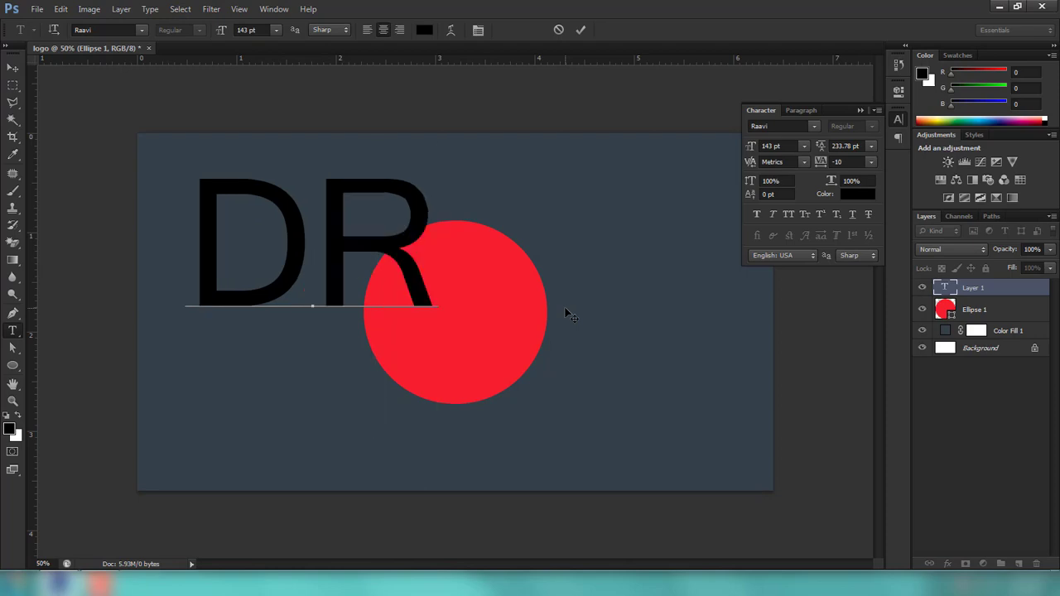
pyautogui.hotkey('ctrl', 'a')
pyautogui.click(778, 146)
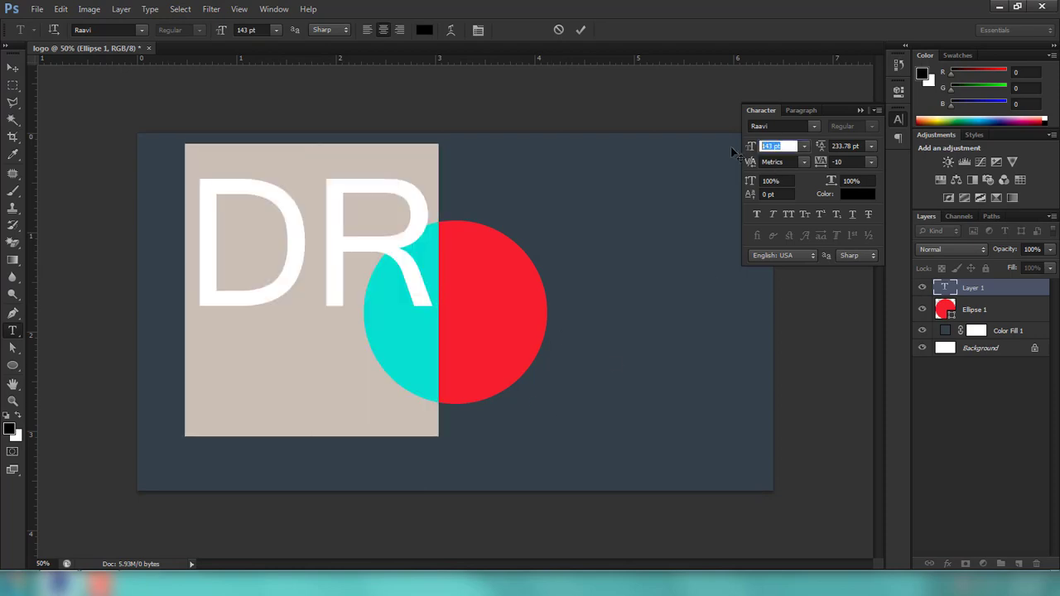
pyautogui.write('60')
pyautogui.moveTo(422, 441); pyautogui.dragTo(553, 471)
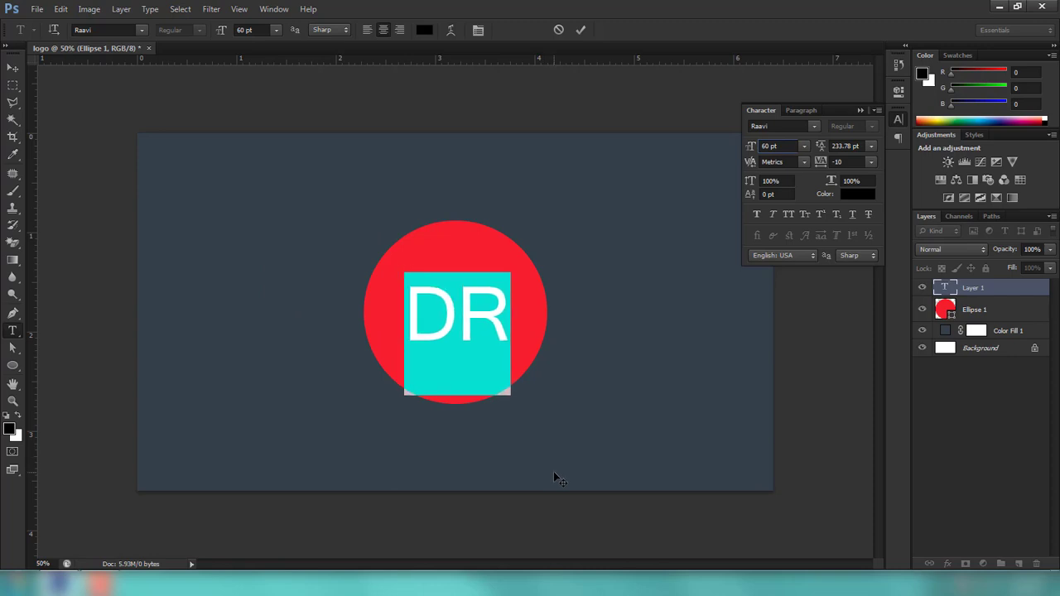
# Apply the Lemon/Milk font to the DR text and commit it.
pyautogui.click(787, 125)
pyautogui.write('Lemon/Milk')
pyautogui.press('Return')
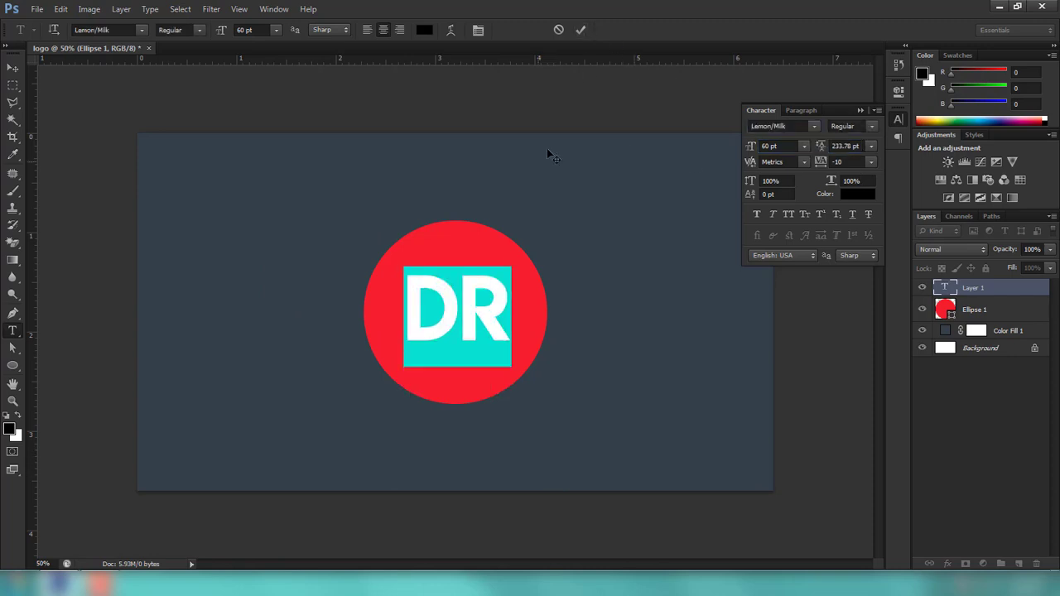
pyautogui.click(582, 31)
pyautogui.scroll(1, 474, 331)
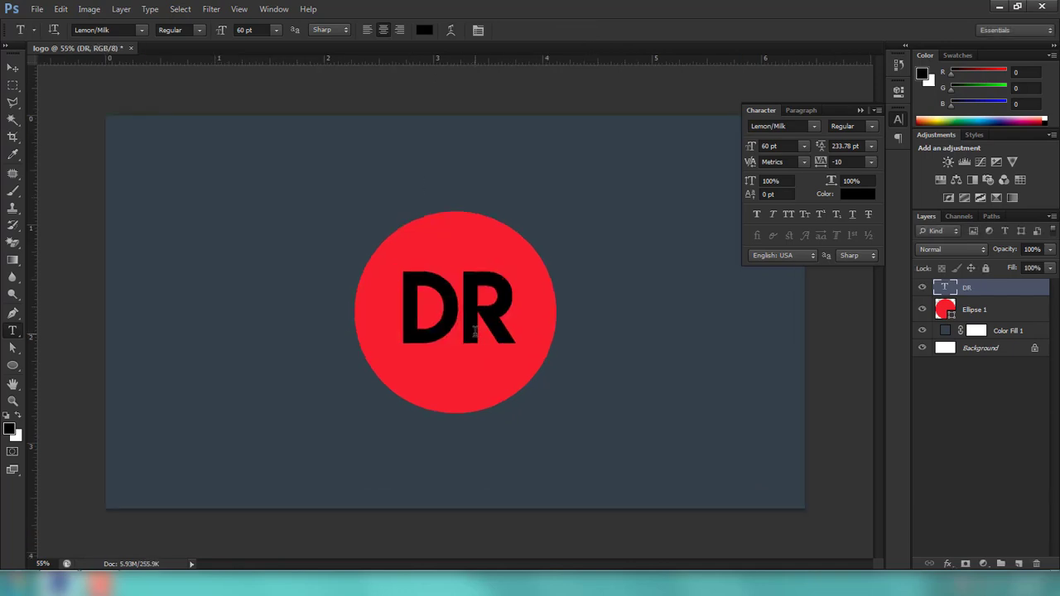
# Attempt to change the R to C, but the edit is cancelled back to DR.
pyautogui.click(418, 308)
pyautogui.hotkey('ctrl', 'a')
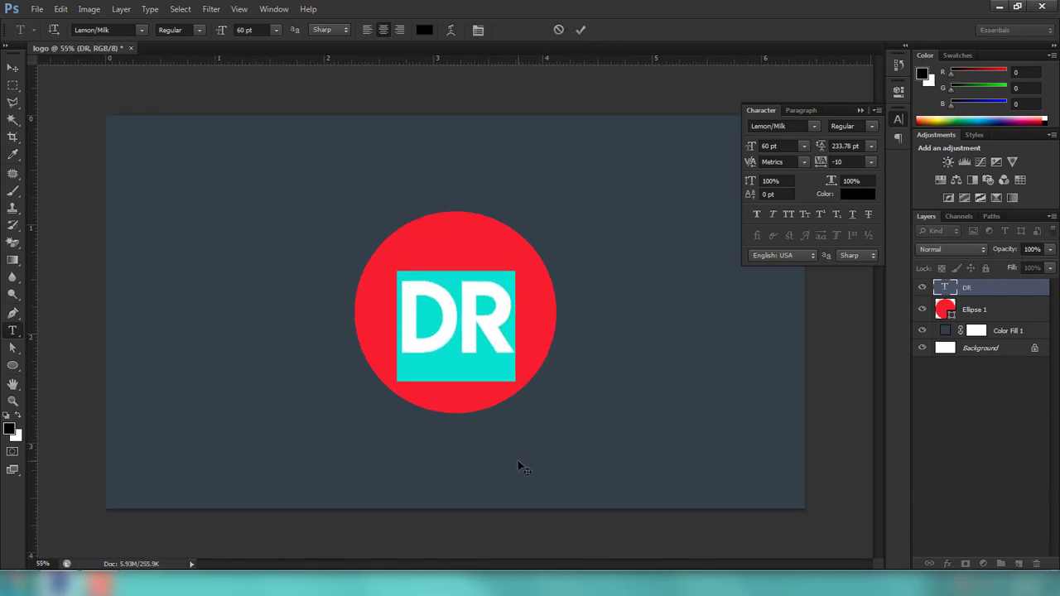
pyautogui.click(487, 317)
pyautogui.moveTo(458, 316); pyautogui.dragTo(520, 319)
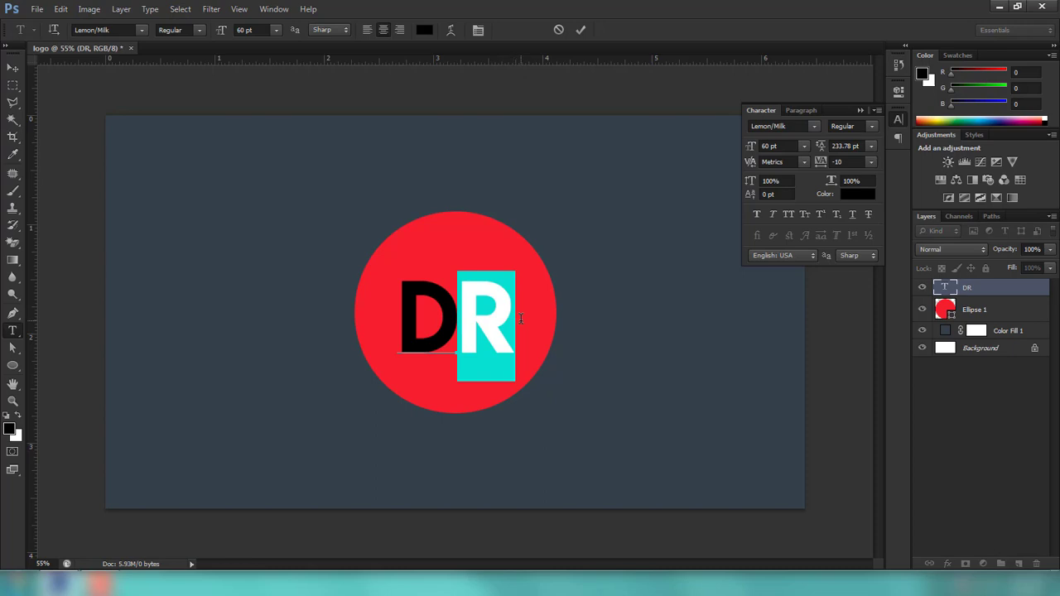
pyautogui.write('C')
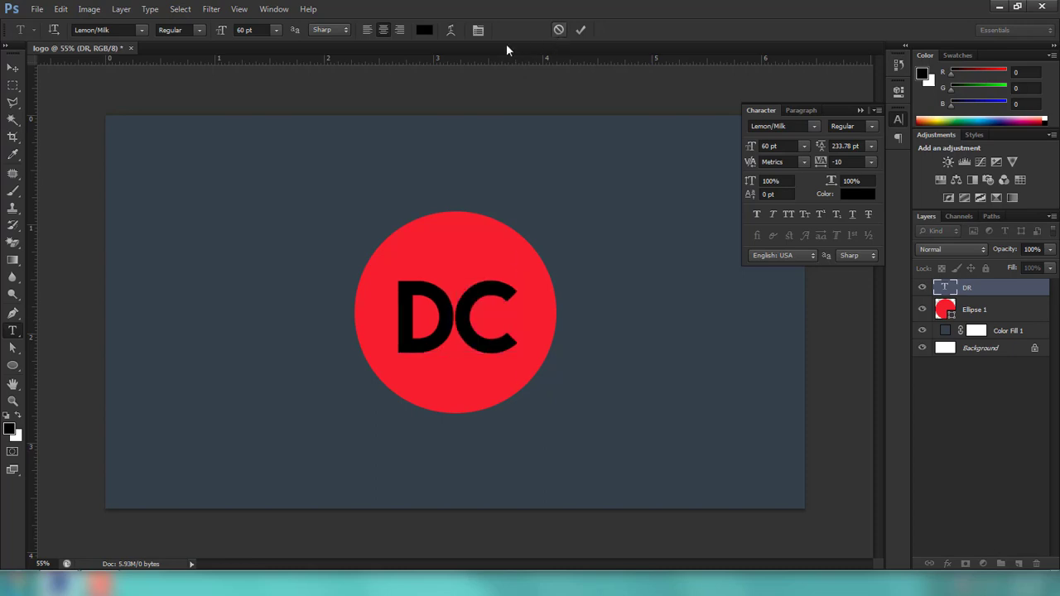
pyautogui.press('Escape')
# Replace the DR layer with a new 'DC' text layer moved into the red circle.
pyautogui.press('Delete')
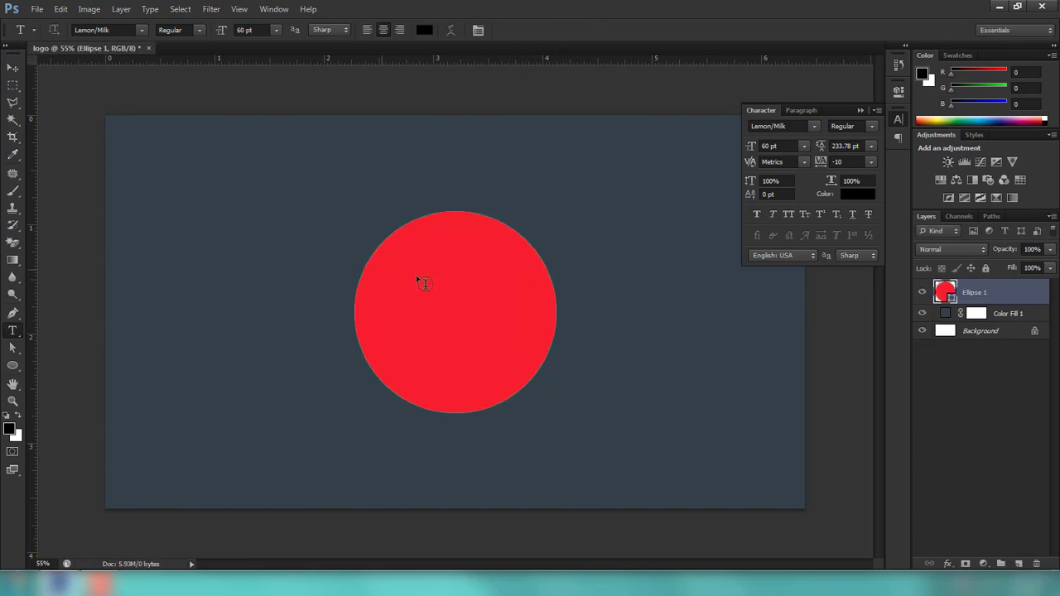
pyautogui.click(262, 223)
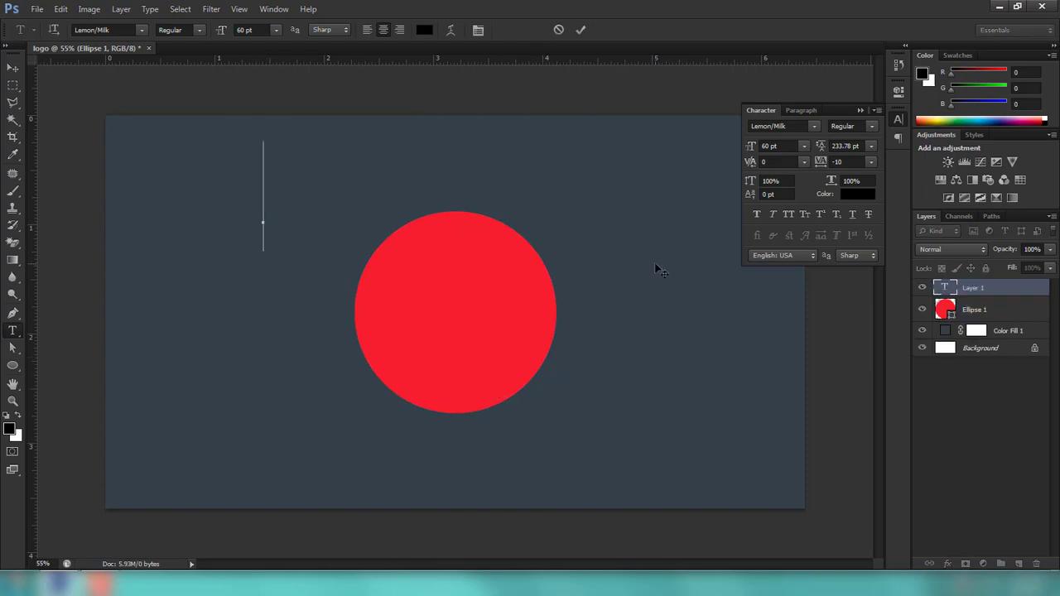
pyautogui.write('DC')
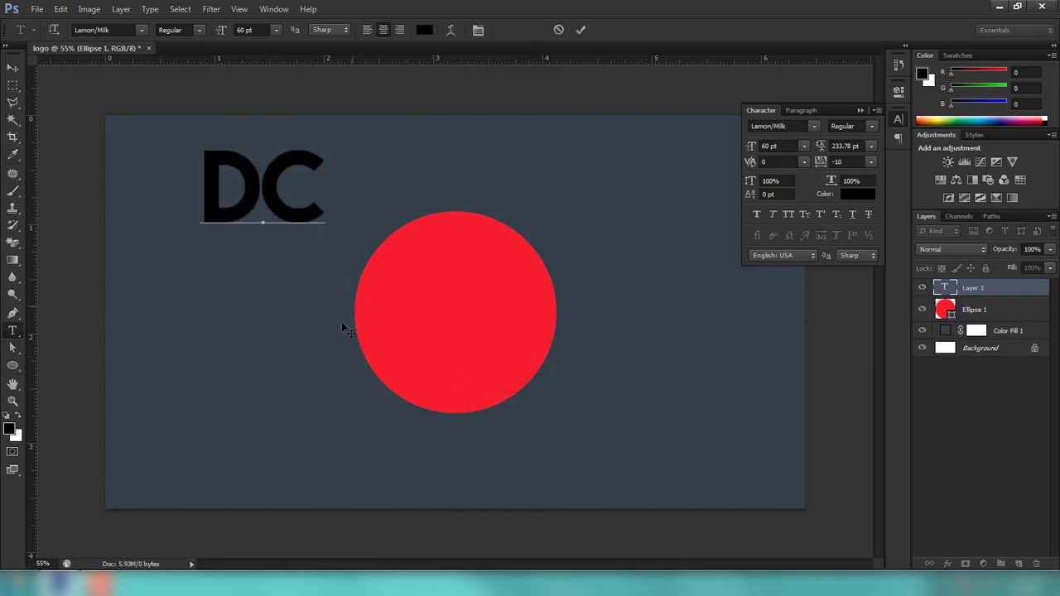
pyautogui.moveTo(491, 408); pyautogui.dragTo(525, 465)
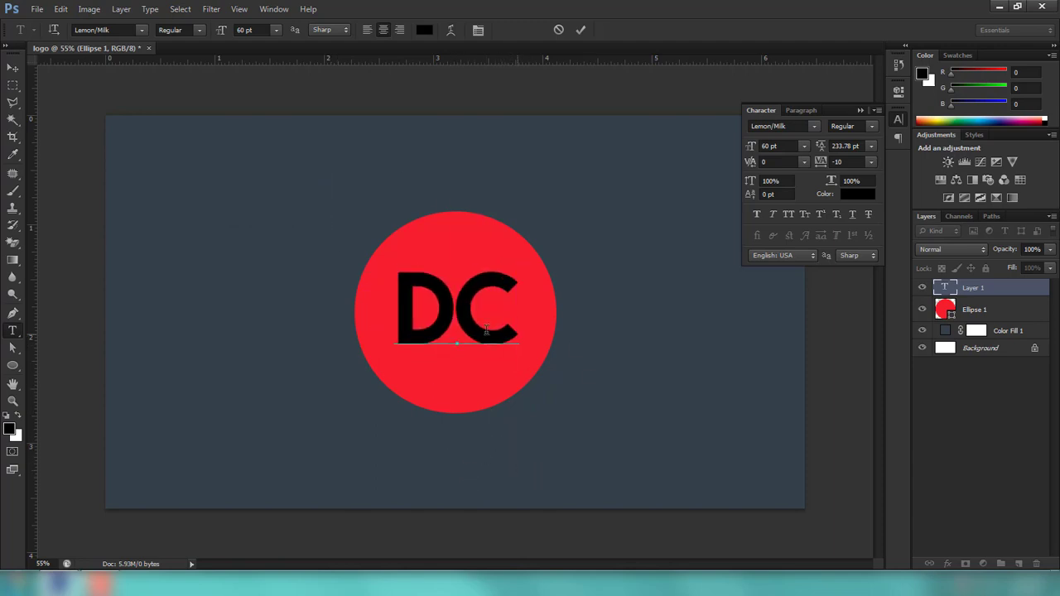
# Set the DC text to 65 pt and commit it.
pyautogui.press('Left')
pyautogui.hotkey('shift', 'Left')
pyautogui.hotkey('ctrl', 'a')
pyautogui.click(782, 146)
pyautogui.write('65')
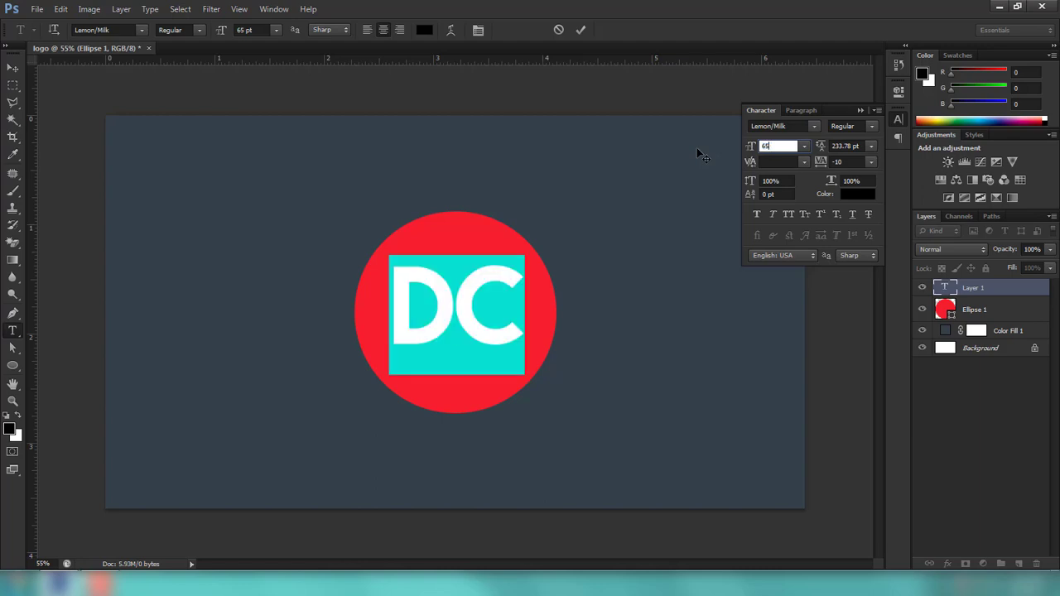
pyautogui.press('Return')
pyautogui.click(581, 29)
# Centre DC horizontally and vertically on Ellipse 1, then select the DC layer alone.
pyautogui.keyDown('shift'); pyautogui.click(974, 309); pyautogui.keyUp('shift')
pyautogui.click(13, 67)
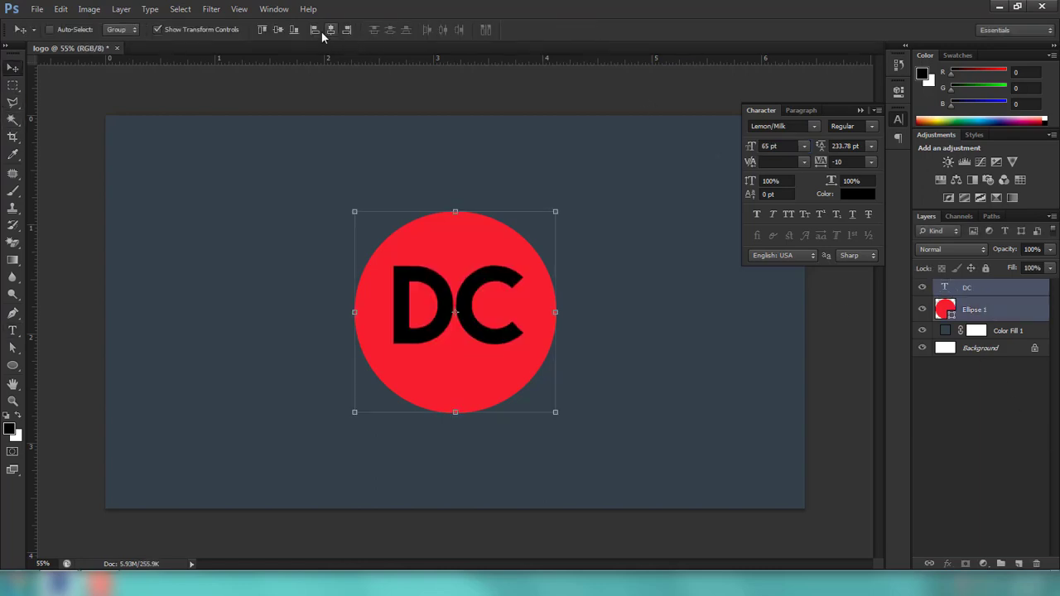
pyautogui.click(331, 29)
pyautogui.click(277, 30)
pyautogui.press('m')
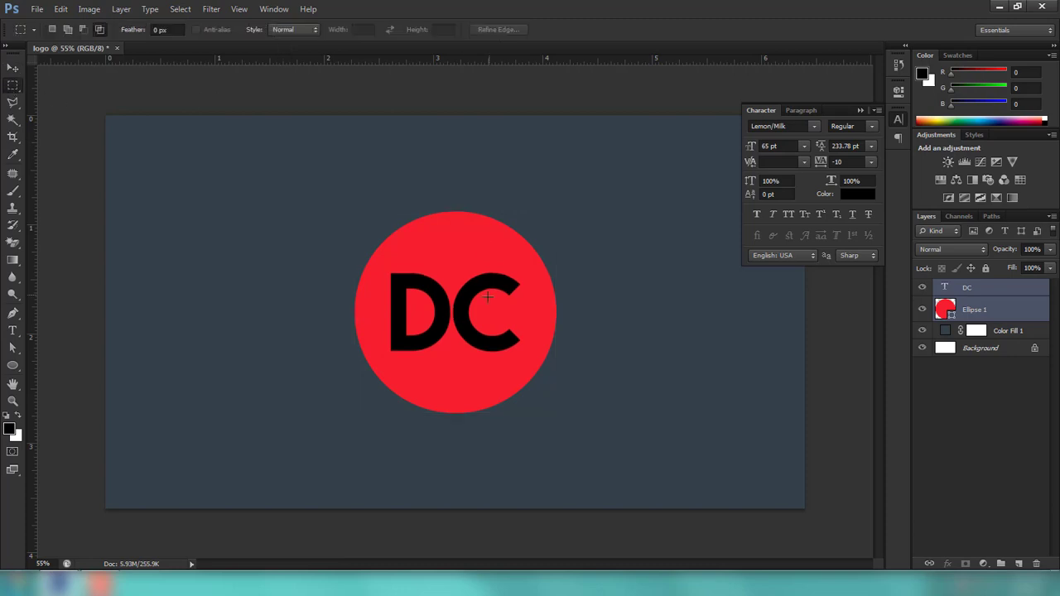
pyautogui.scroll(1, 488, 297)
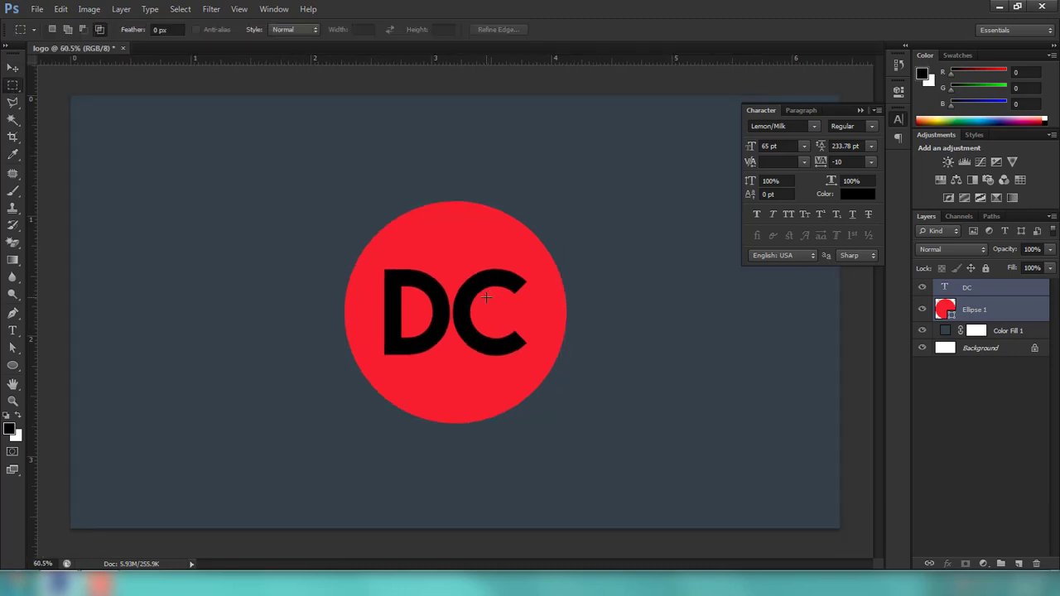
pyautogui.click(860, 110)
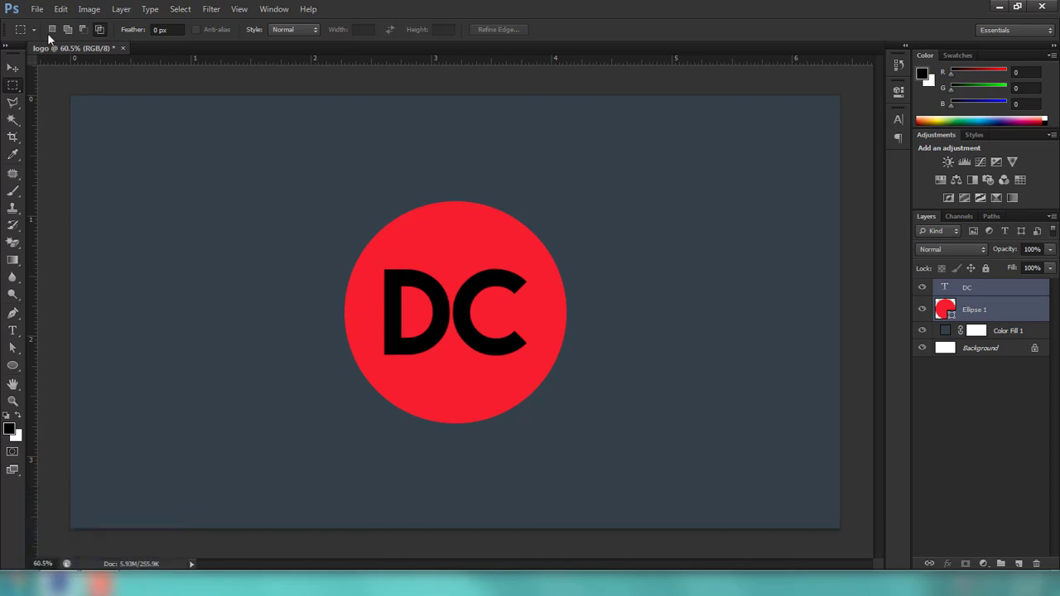
pyautogui.scroll(1, 522, 427)
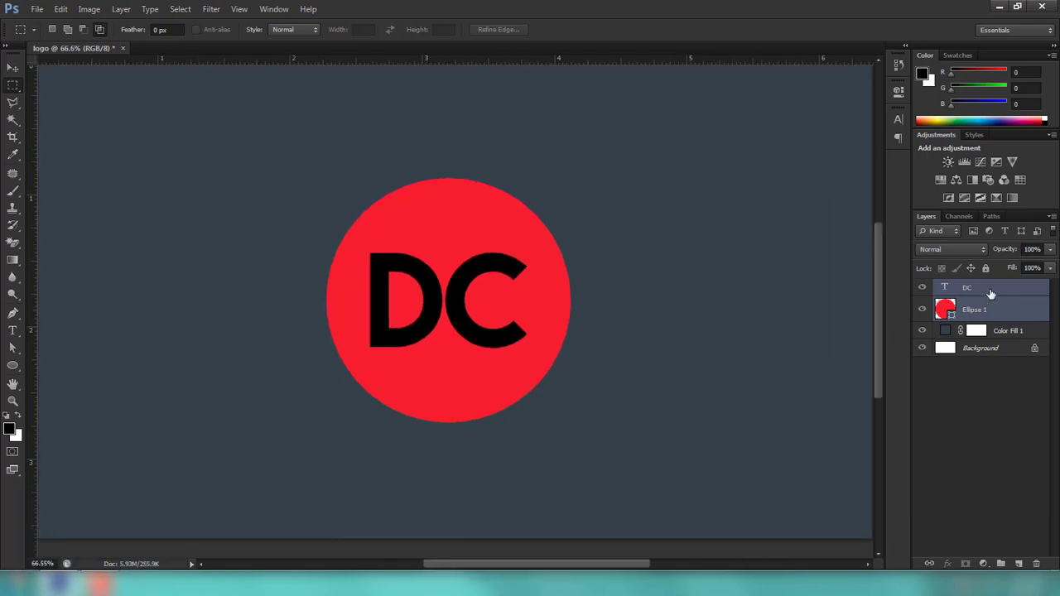
pyautogui.click(990, 293)
# Add a new layer beneath DC and name it 'flat shadow'.
pyautogui.click(1019, 563)
pyautogui.moveTo(1003, 289); pyautogui.dragTo(999, 318)
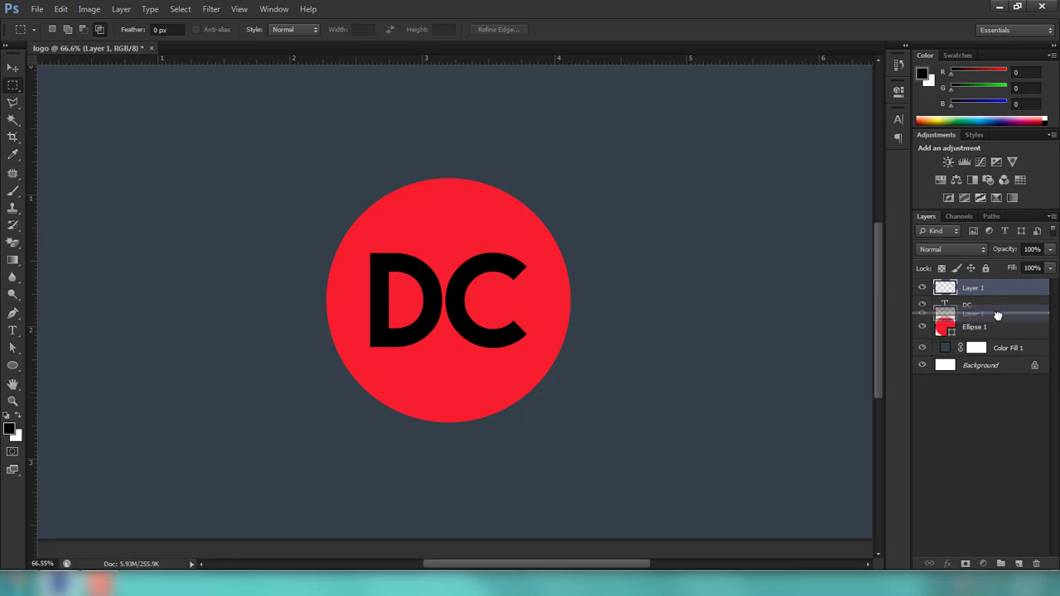
pyautogui.doubleClick(974, 306)
pyautogui.write('flat shadow')
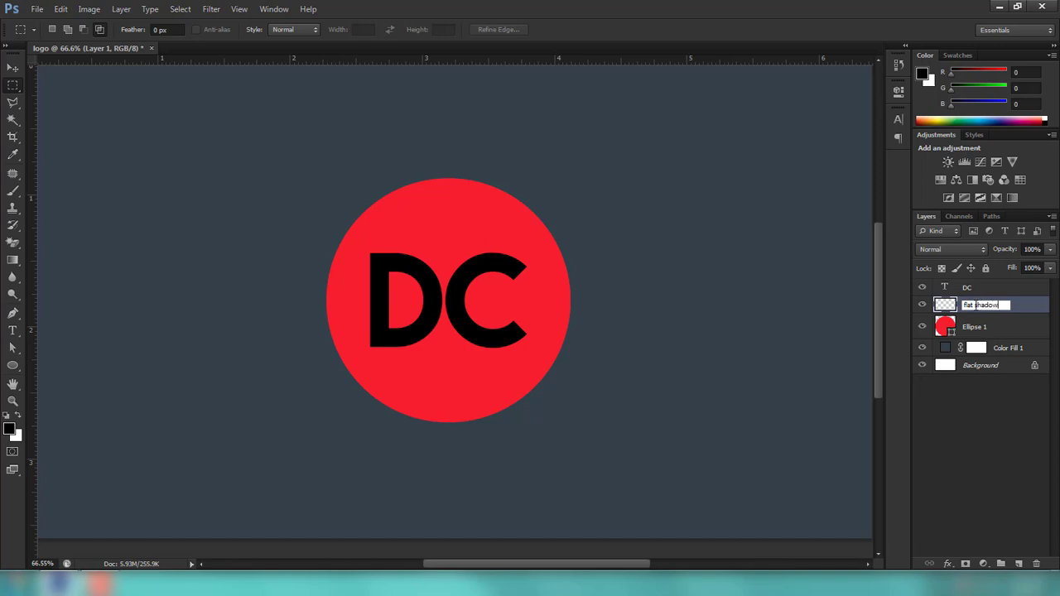
pyautogui.press('Return')
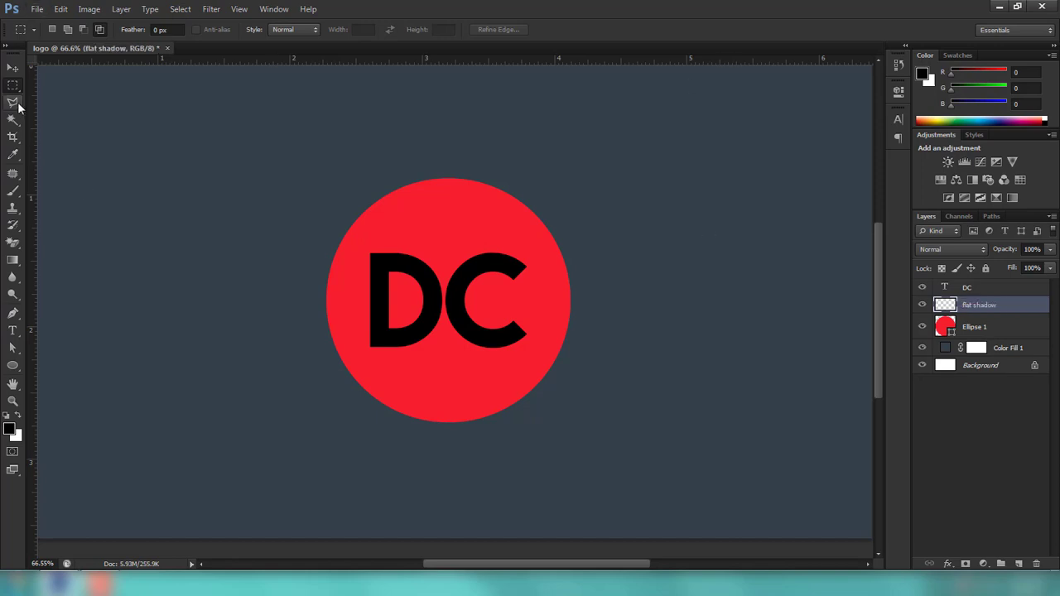
# Start the shadow pen path at the D's bottom-left corner, extending it lower right to the C's tip.
pyautogui.click(12, 313)
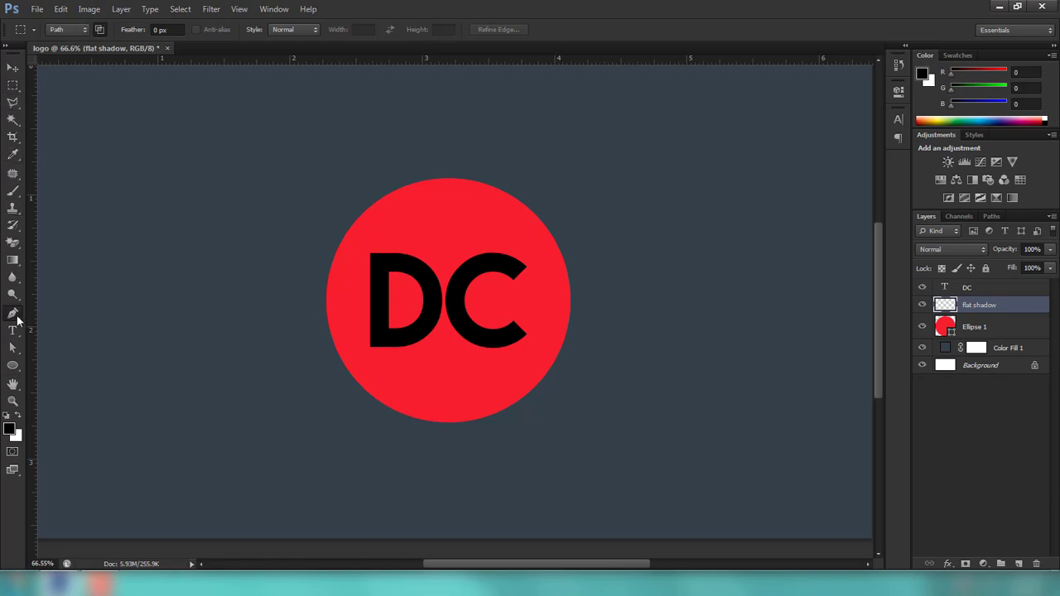
pyautogui.scroll(3, 371, 352)
pyautogui.click(374, 346)
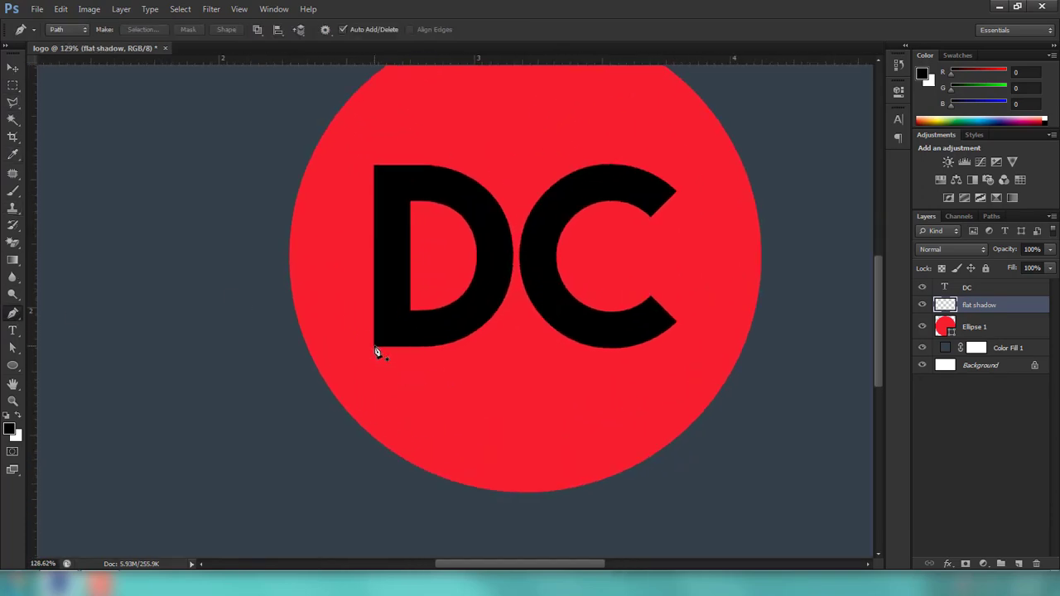
pyautogui.click(556, 492)
pyautogui.scroll(-2, 696, 435)
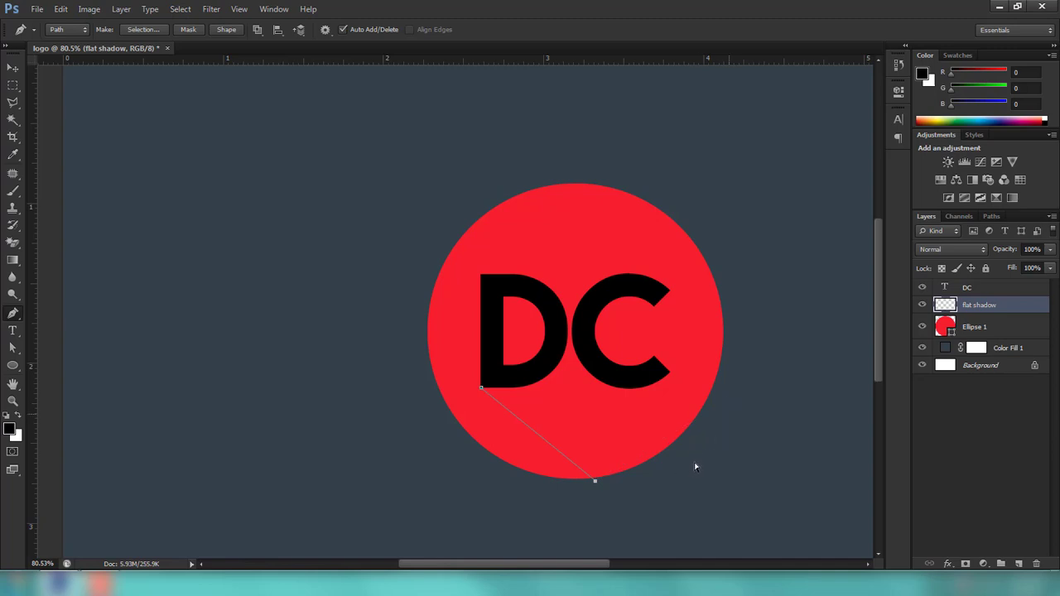
pyautogui.click(733, 398)
pyautogui.hotkey('ctrl', 'z')
pyautogui.hotkey('ctrl', 'z')
pyautogui.hotkey('ctrl', 'shift', 'z')
pyautogui.hotkey('ctrl', 'shift', 'z')
pyautogui.hotkey('ctrl', 'z')
pyautogui.click(720, 454)
pyautogui.click(732, 369)
pyautogui.click(672, 298)
# Trace the pen path back along the top curve of the C.
pyautogui.scroll(5, 621, 381)
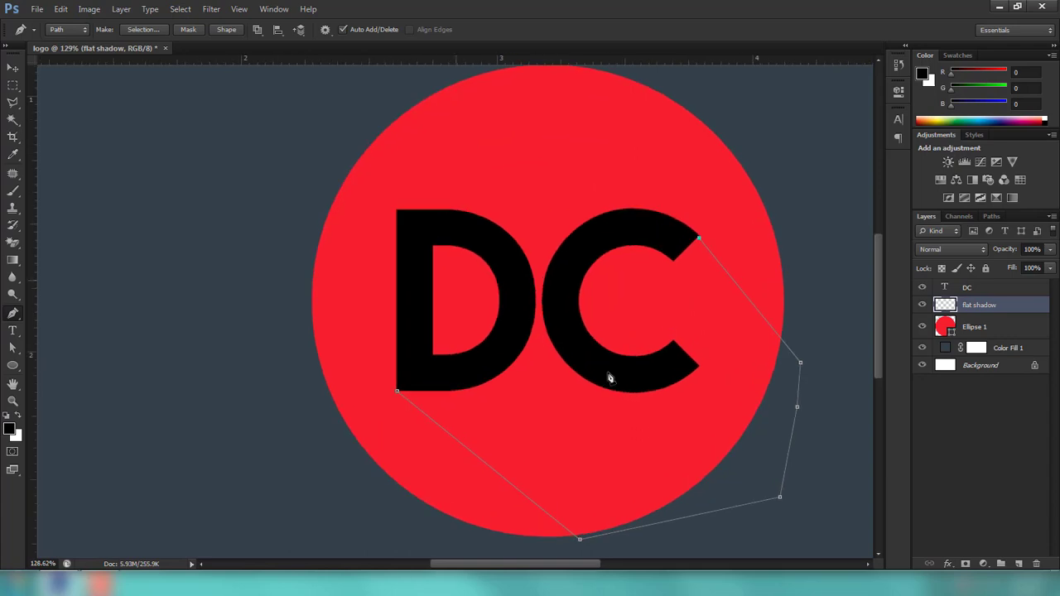
pyautogui.click(622, 235)
pyautogui.click(587, 242)
pyautogui.click(570, 264)
pyautogui.click(561, 294)
pyautogui.click(554, 310)
pyautogui.click(570, 335)
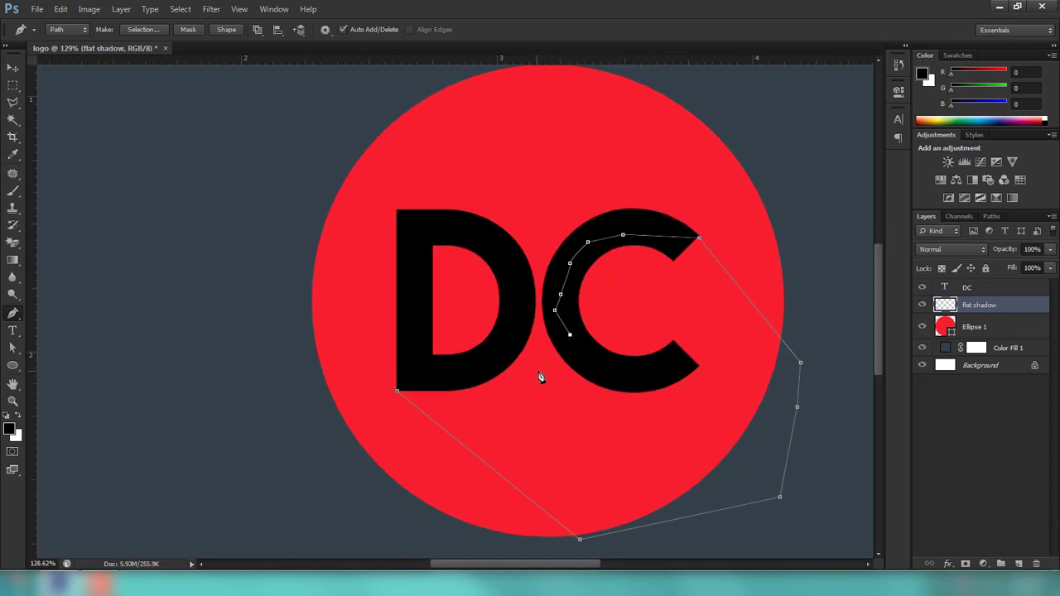
pyautogui.click(548, 310)
pyautogui.hotkey('ctrl', 'z')
# Trace the D's top and left edges to close the long-shadow path.
pyautogui.click(510, 237)
pyautogui.click(426, 229)
pyautogui.click(418, 249)
pyautogui.click(421, 292)
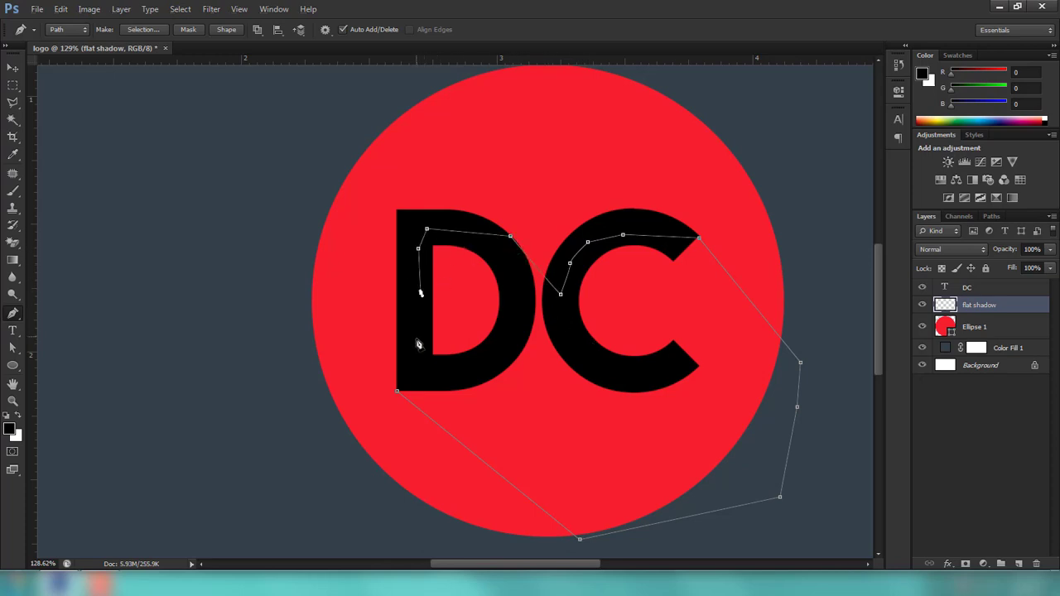
pyautogui.click(418, 344)
pyautogui.click(398, 390)
pyautogui.scroll(-2, 464, 393)
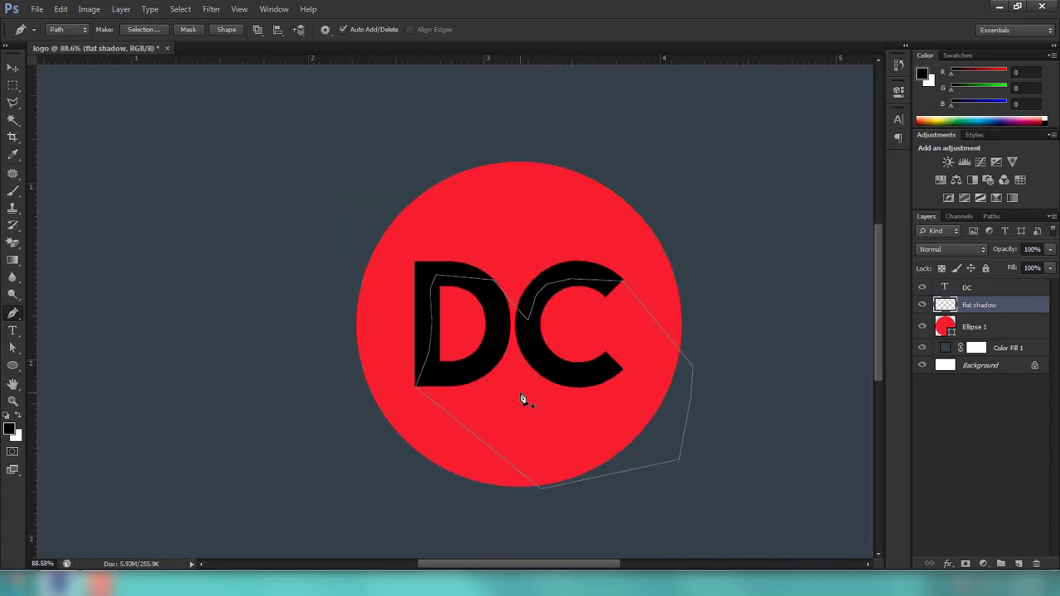
pyautogui.rightClick(521, 394)
# Turn the long shadow path into a selection and fill it with black.
pyautogui.click(574, 181)
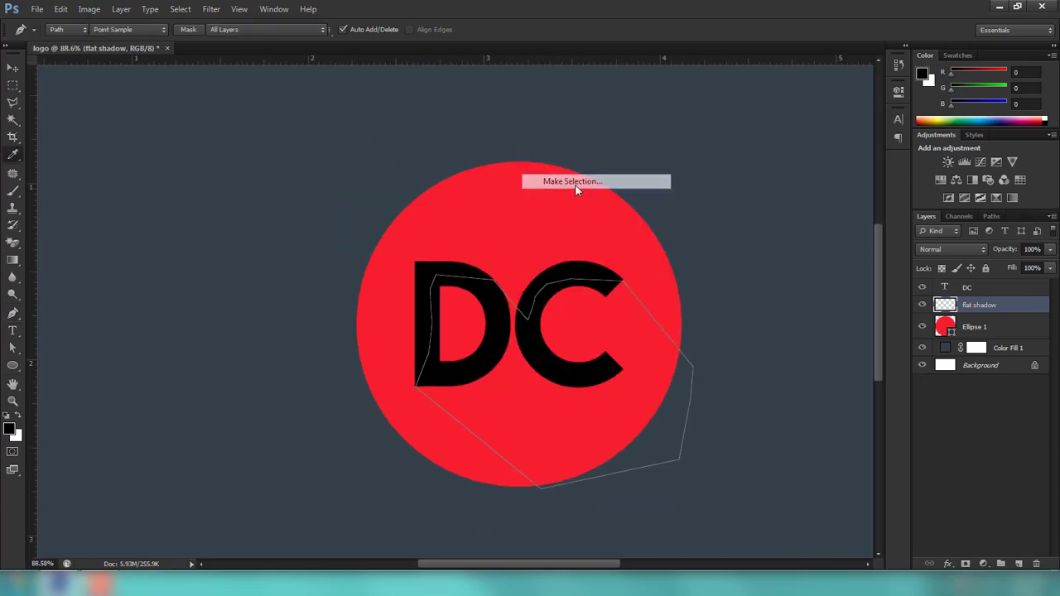
pyautogui.click(602, 169)
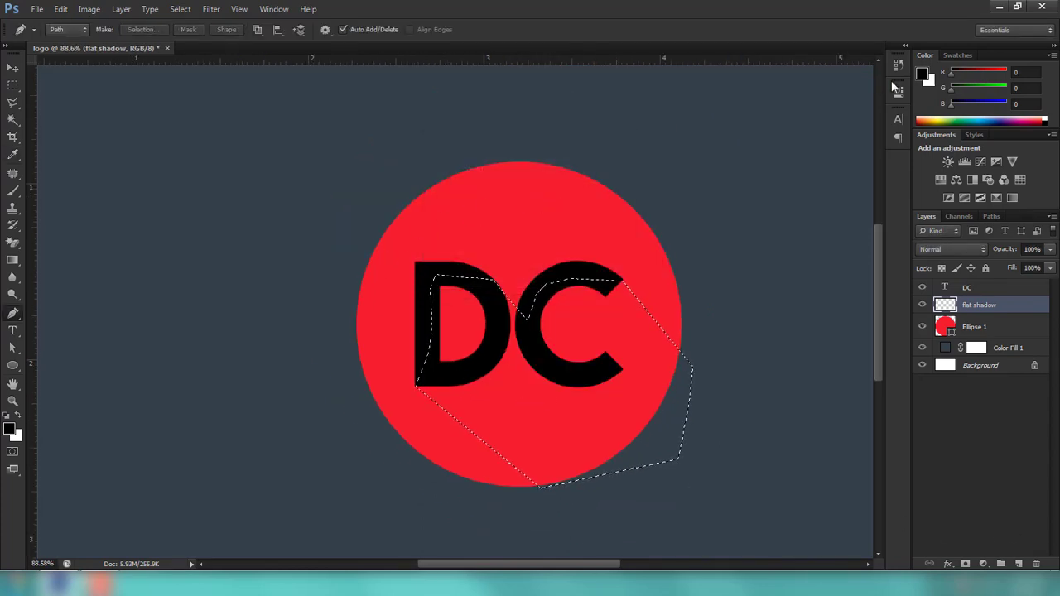
pyautogui.click(9, 428)
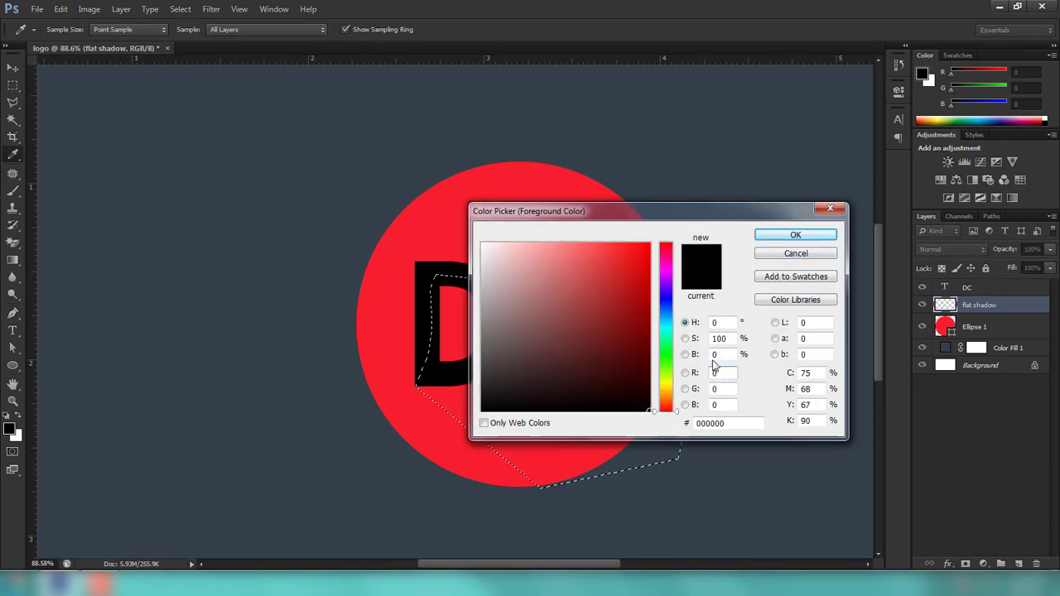
pyautogui.click(794, 255)
pyautogui.hotkey('alt', 'Delete')
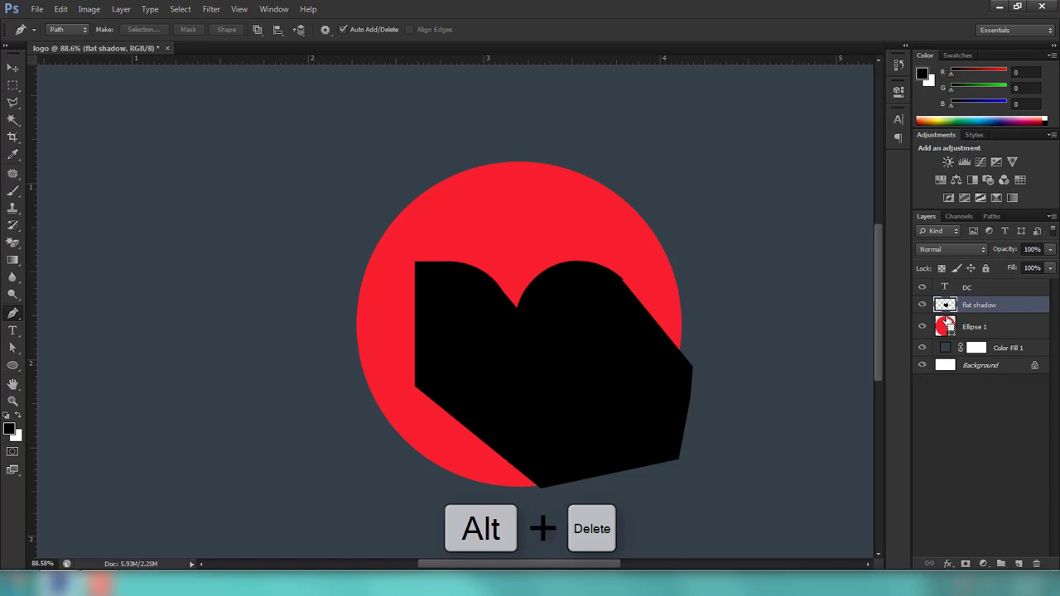
# Set the flat shadow layer to 20% opacity and start a path at the C's top corner.
pyautogui.keyDown('alt'); pyautogui.click(952, 316); pyautogui.keyUp('alt')
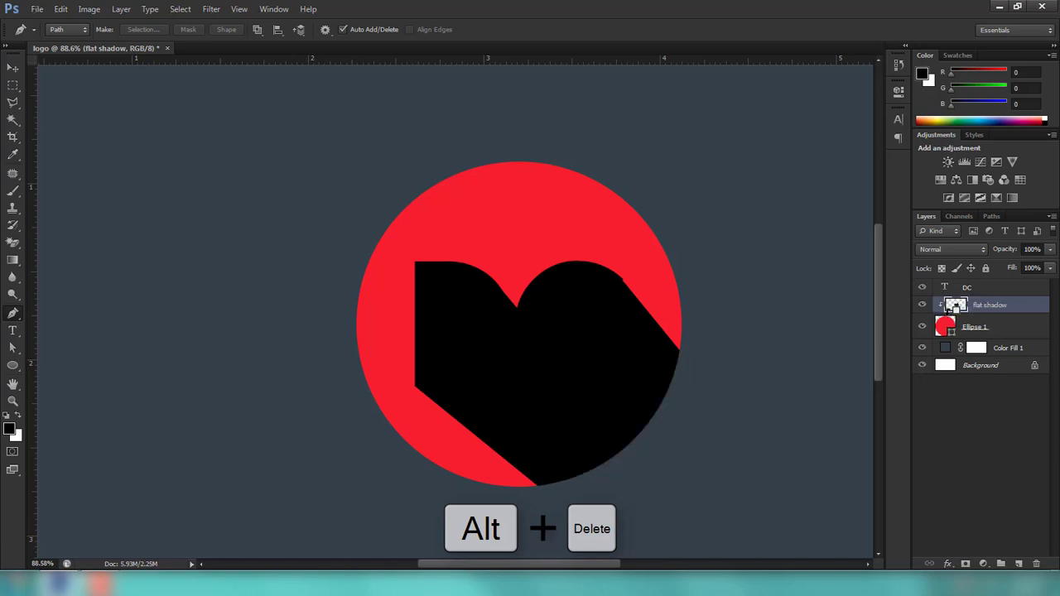
pyautogui.click(1050, 250)
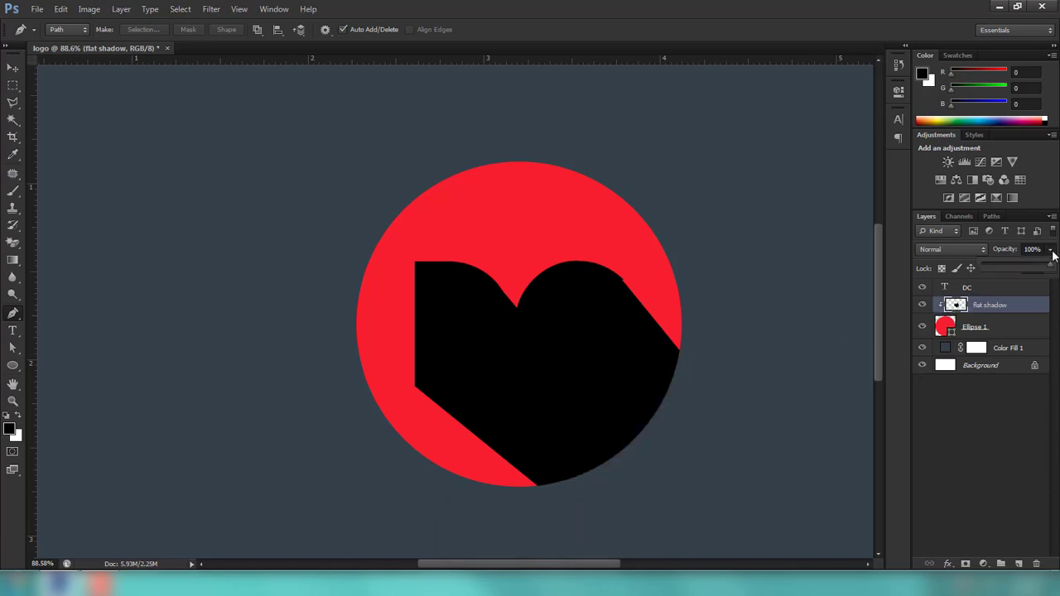
pyautogui.click(973, 258)
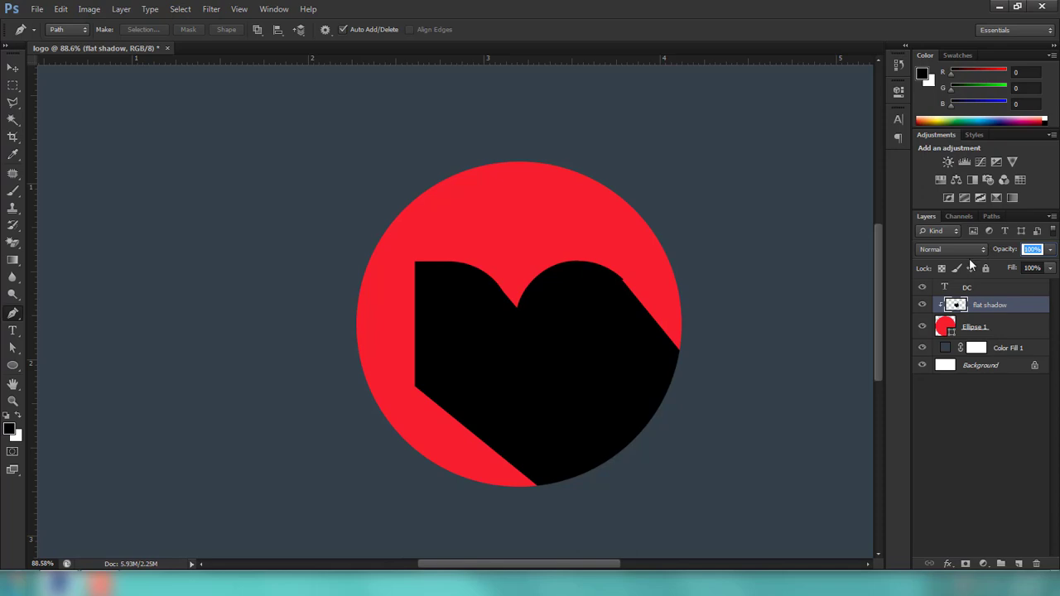
pyautogui.hotkey('ctrl', 'alt', 'g')
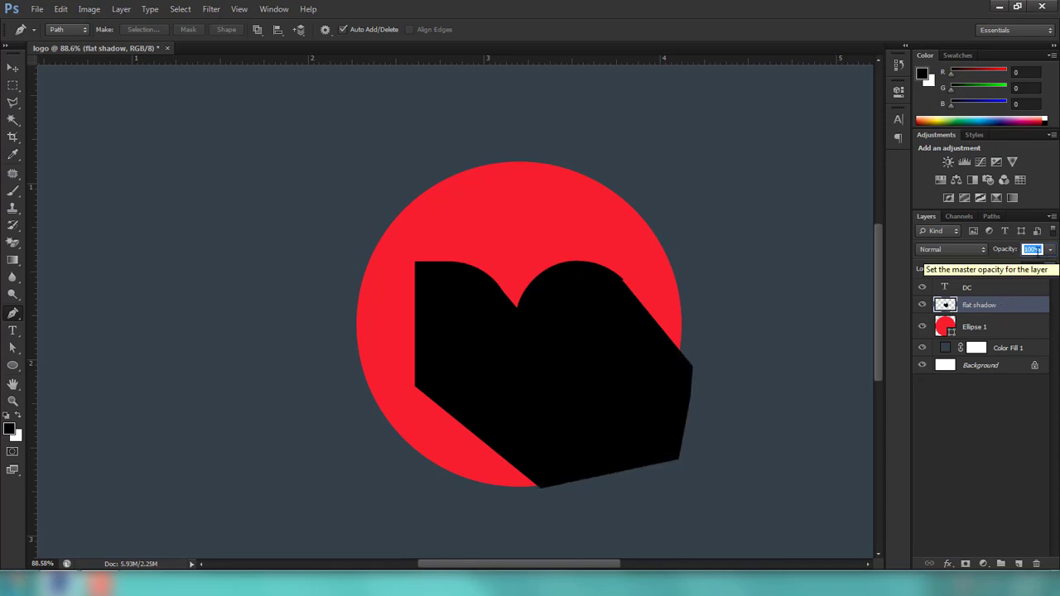
pyautogui.write('20')
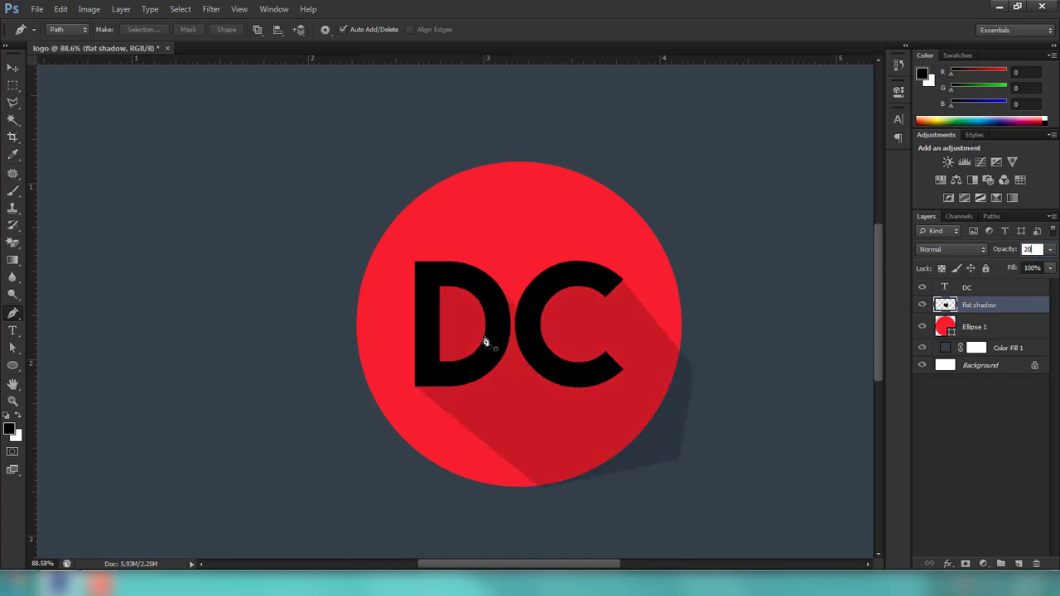
pyautogui.press('Return')
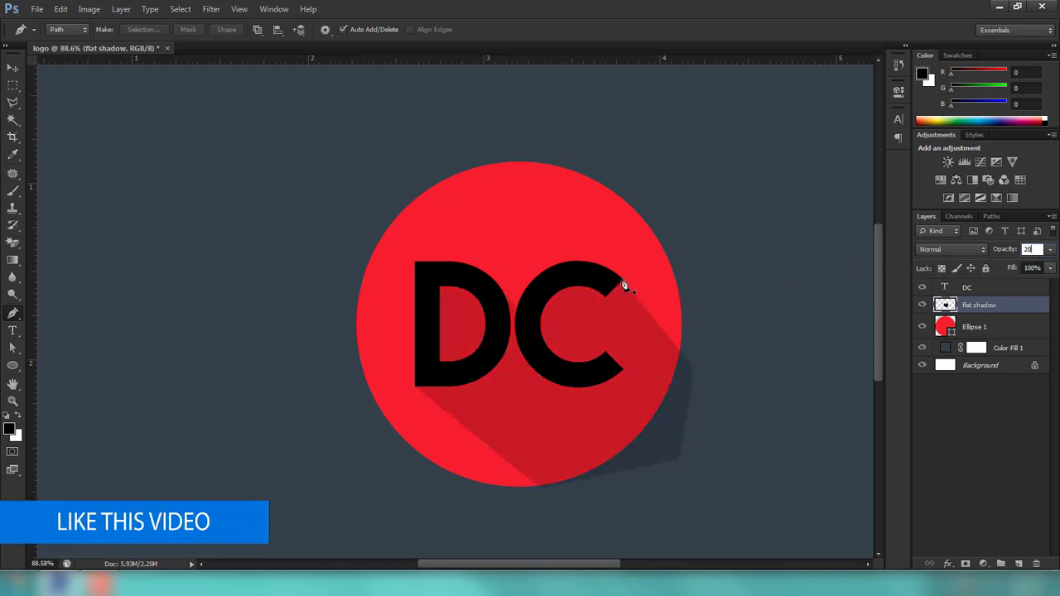
pyautogui.click(621, 279)
pyautogui.click(696, 351)
# Fill an added shadow piece from the C's top corner past the circle's right edge, then deselect.
pyautogui.click(699, 379)
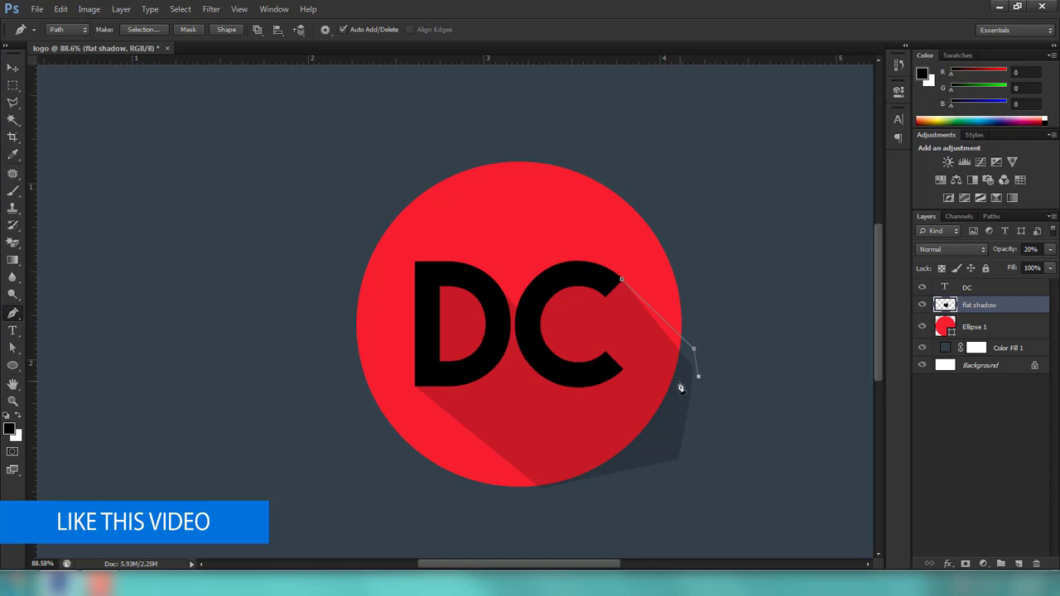
pyautogui.click(630, 361)
pyautogui.click(616, 310)
pyautogui.click(621, 279)
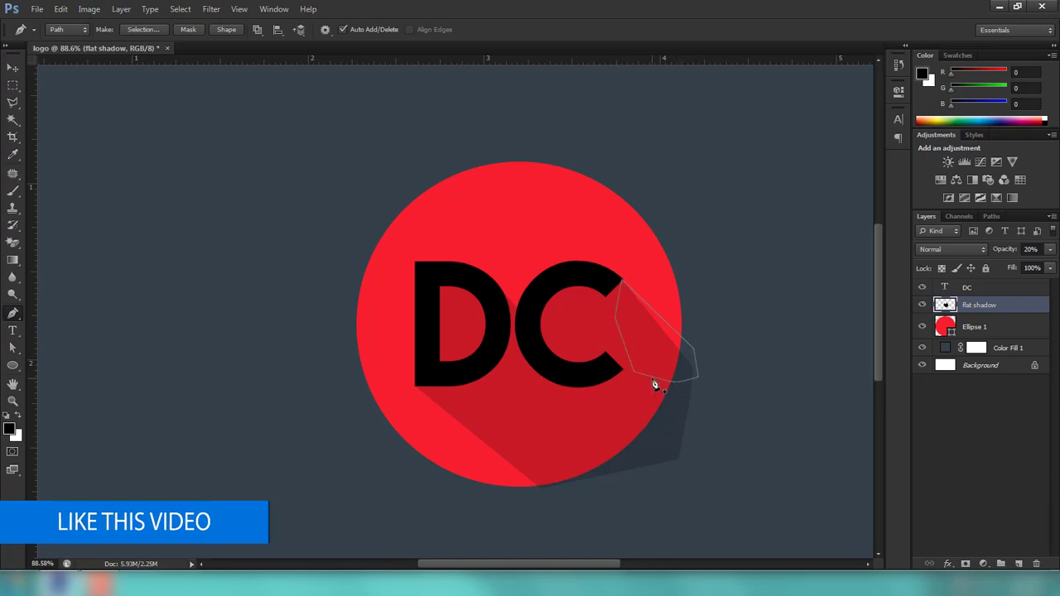
pyautogui.rightClick(653, 383)
pyautogui.click(681, 136)
pyautogui.click(611, 166)
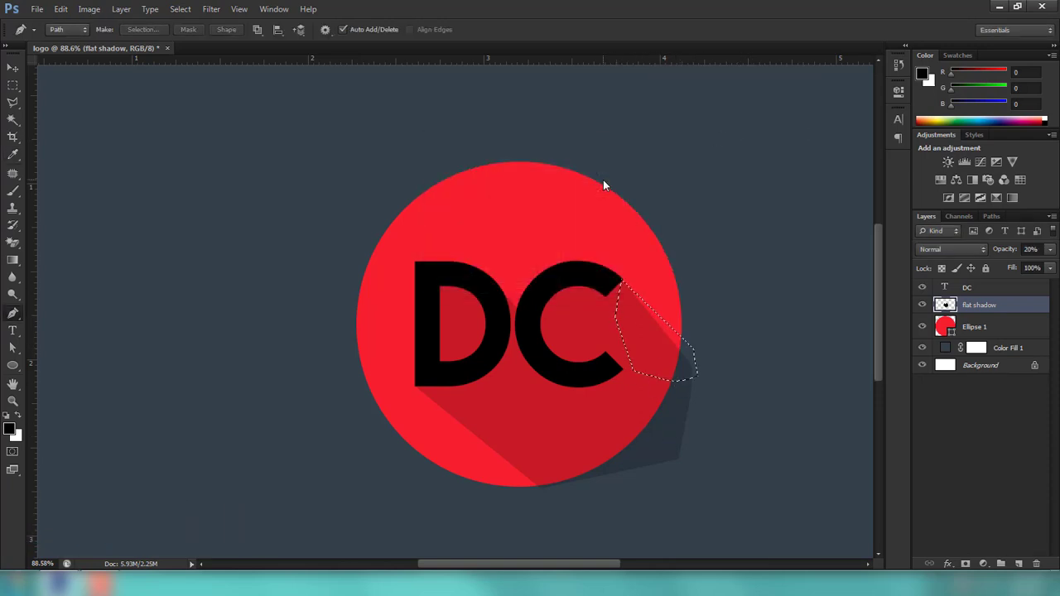
pyautogui.hotkey('ctrl', 'd')
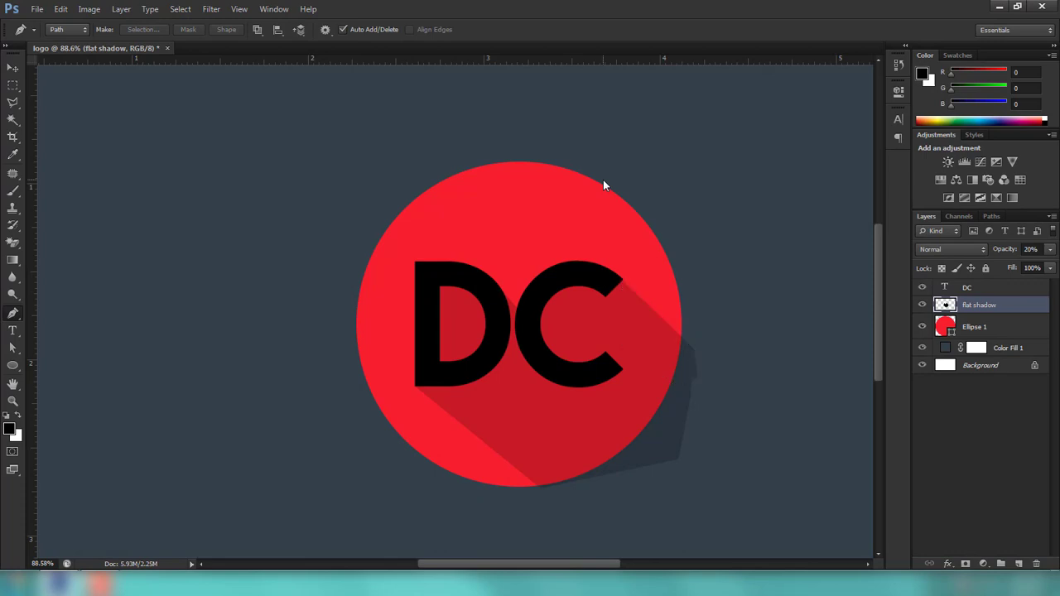
# Clip the flat shadow layer to the red circle, setting opacity to 25% then 16%.
pyautogui.click(1050, 250)
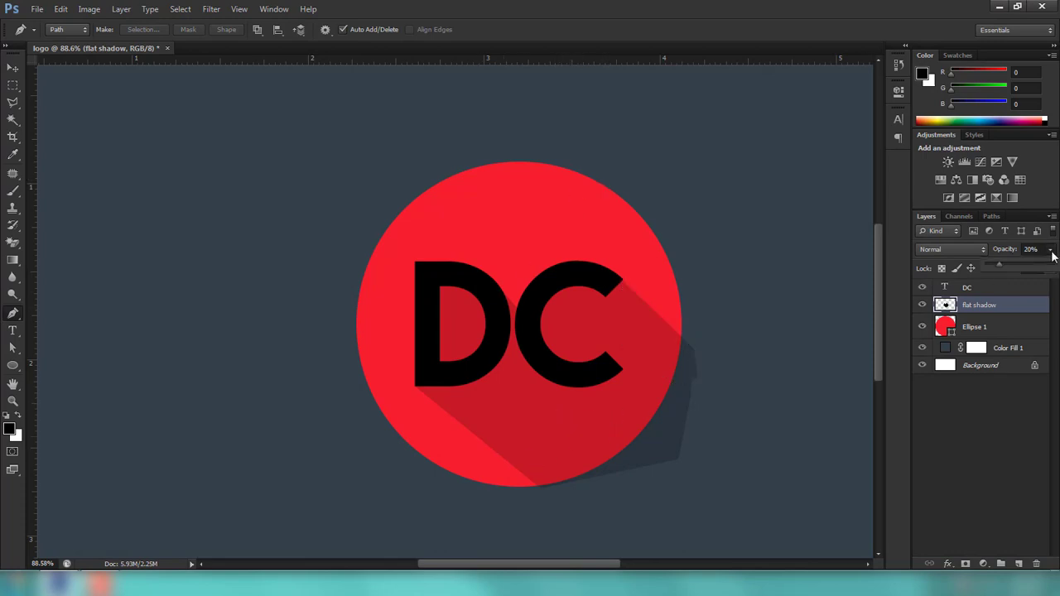
pyautogui.moveTo(1003, 266); pyautogui.dragTo(1008, 266)
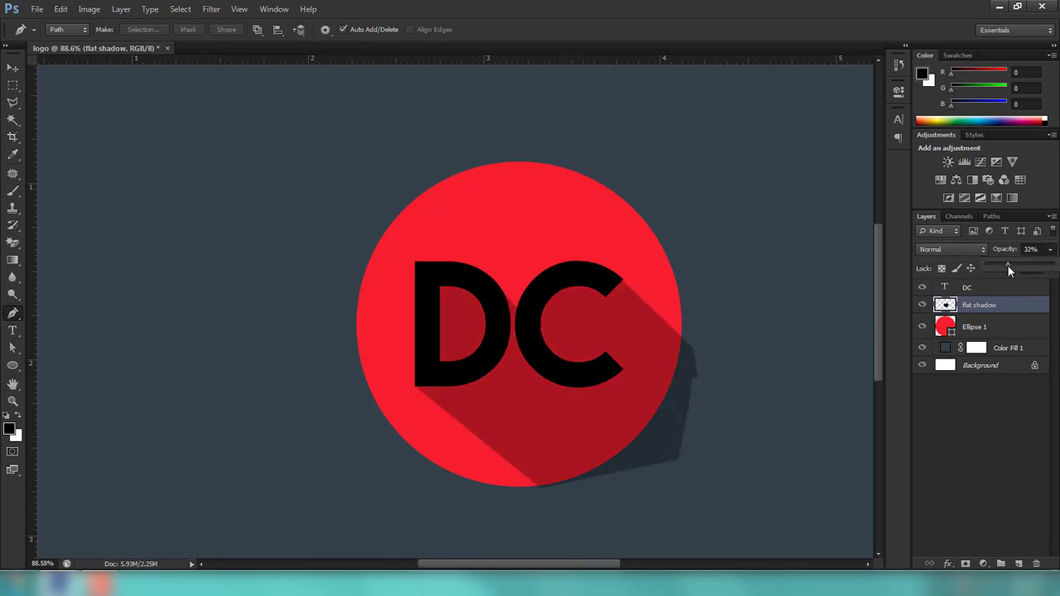
pyautogui.write('25')
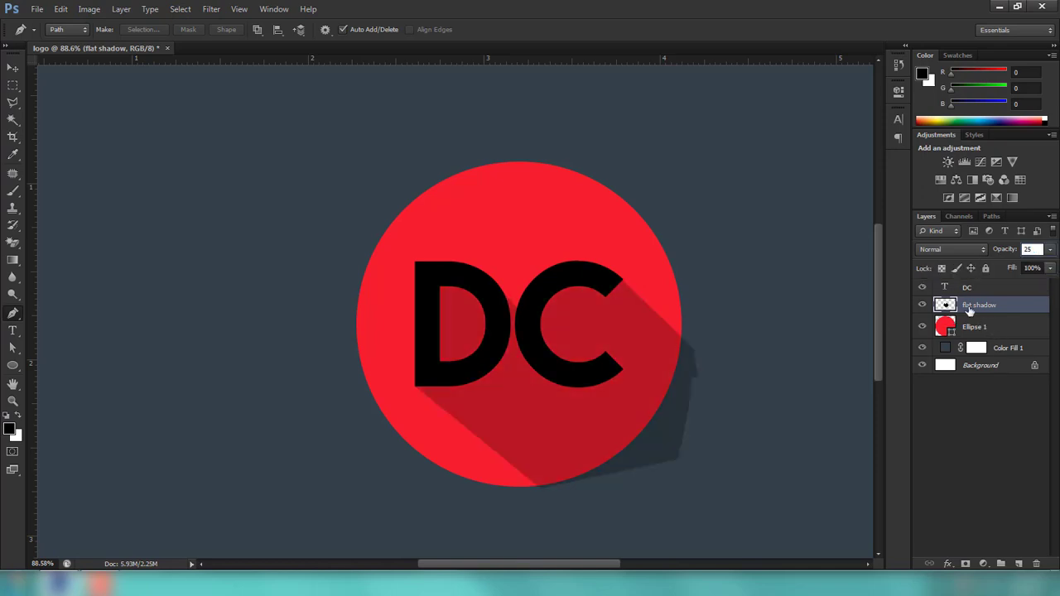
pyautogui.rightClick(969, 310)
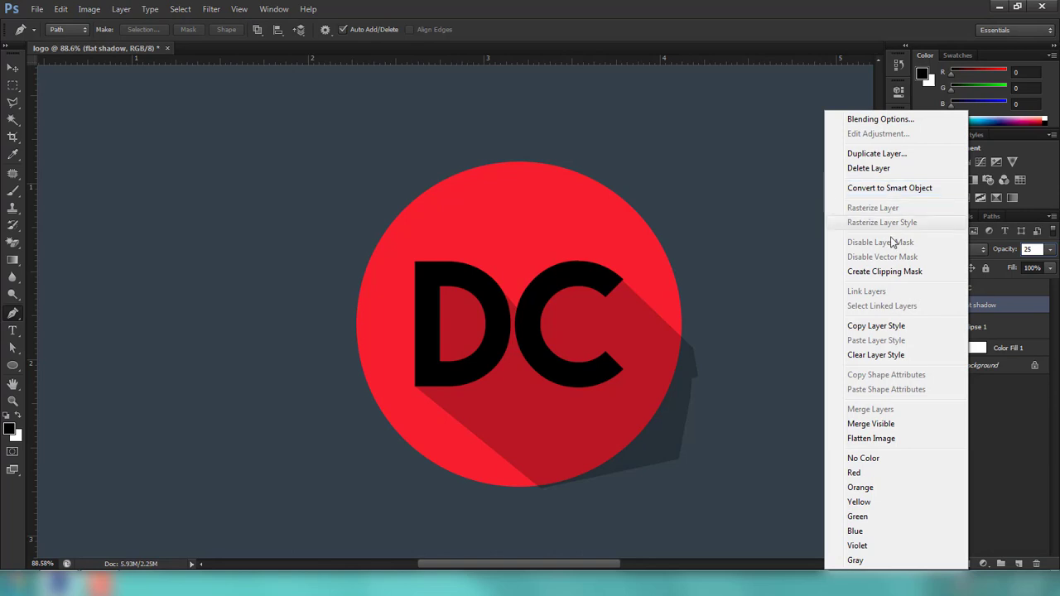
pyautogui.click(884, 272)
pyautogui.press('Return')
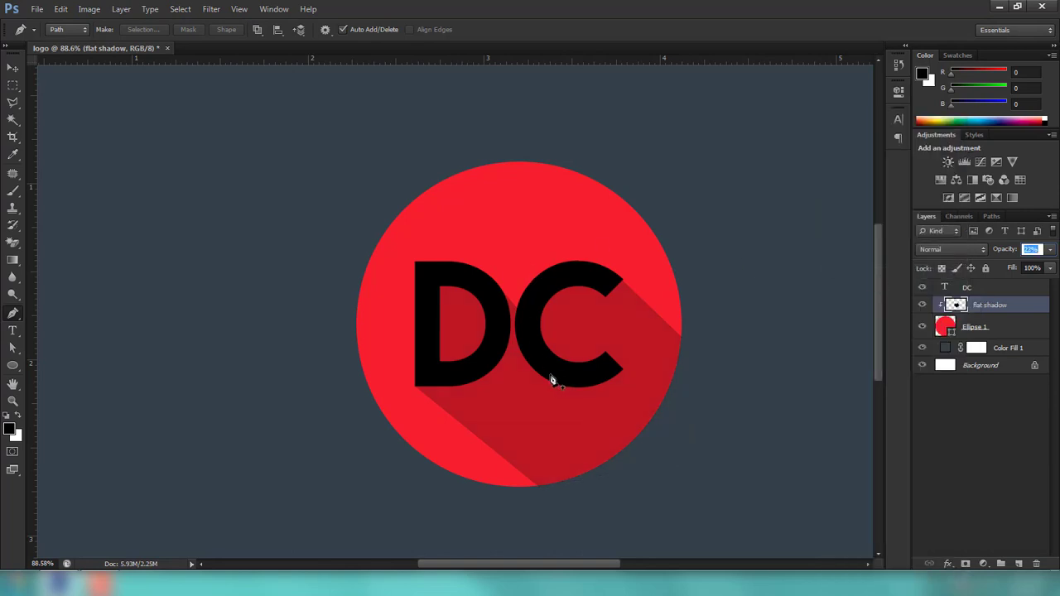
pyautogui.press('Down')
pyautogui.press('Down')
pyautogui.press('Down')
# Group the DC text, flat shadow and Ellipse 1 layers and name the group 'logo'.
pyautogui.press('m')
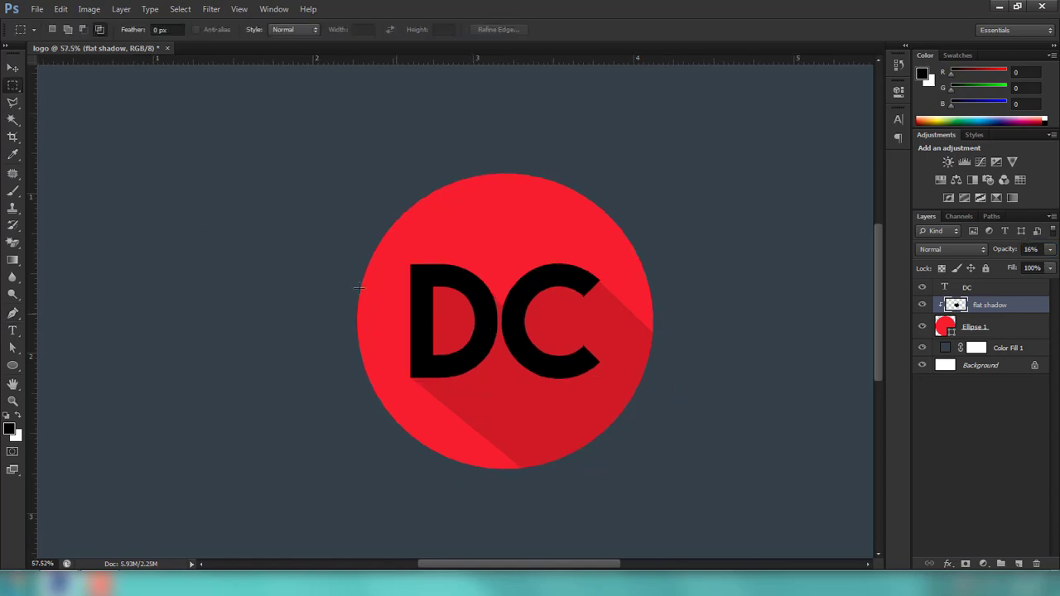
pyautogui.scroll(-3, 374, 342)
pyautogui.scroll(1, 374, 342)
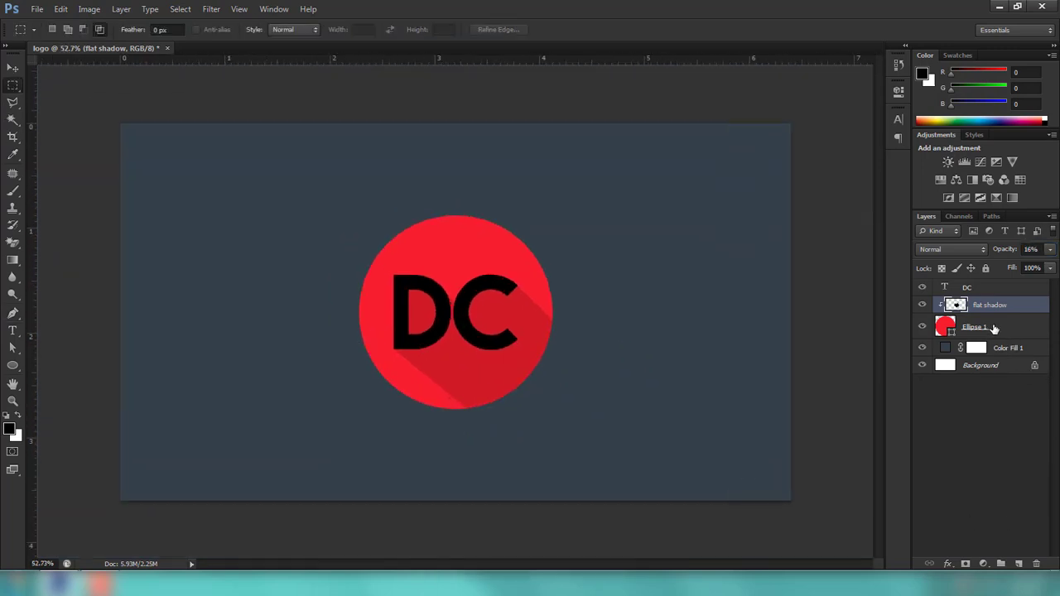
pyautogui.keyDown('shift'); pyautogui.click(973, 327); pyautogui.keyUp('shift')
pyautogui.keyDown('shift'); pyautogui.click(989, 289); pyautogui.keyUp('shift')
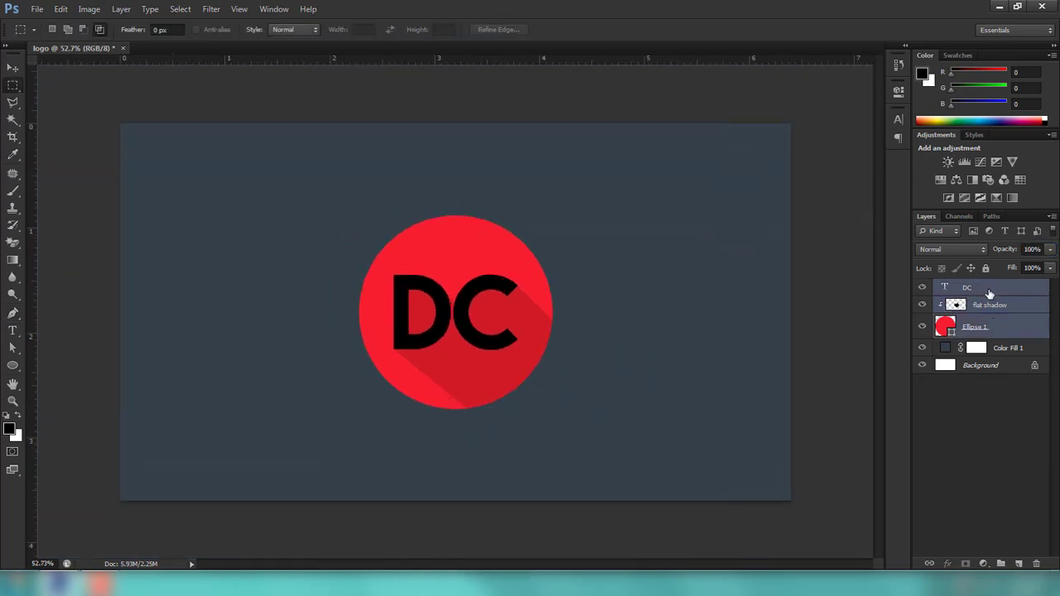
pyautogui.click(121, 9)
pyautogui.click(142, 251)
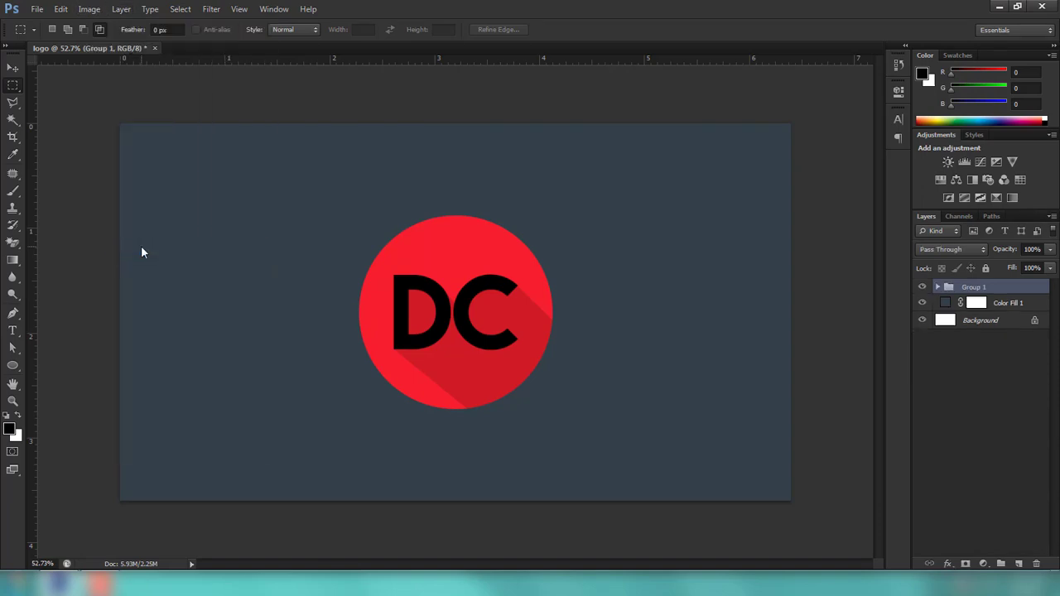
pyautogui.doubleClick(974, 287)
pyautogui.write('logo')
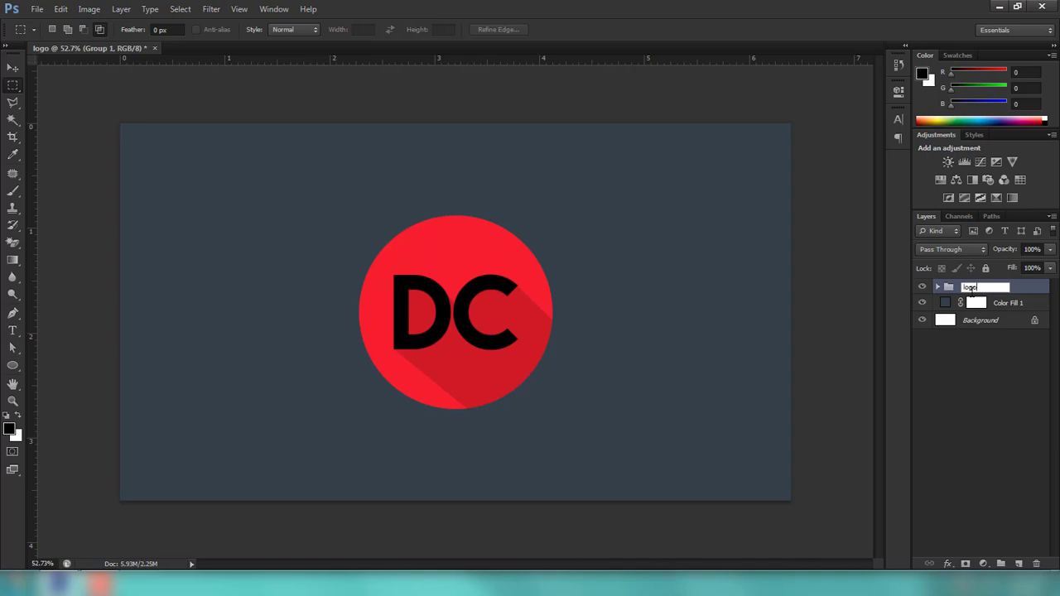
pyautogui.press('Return')
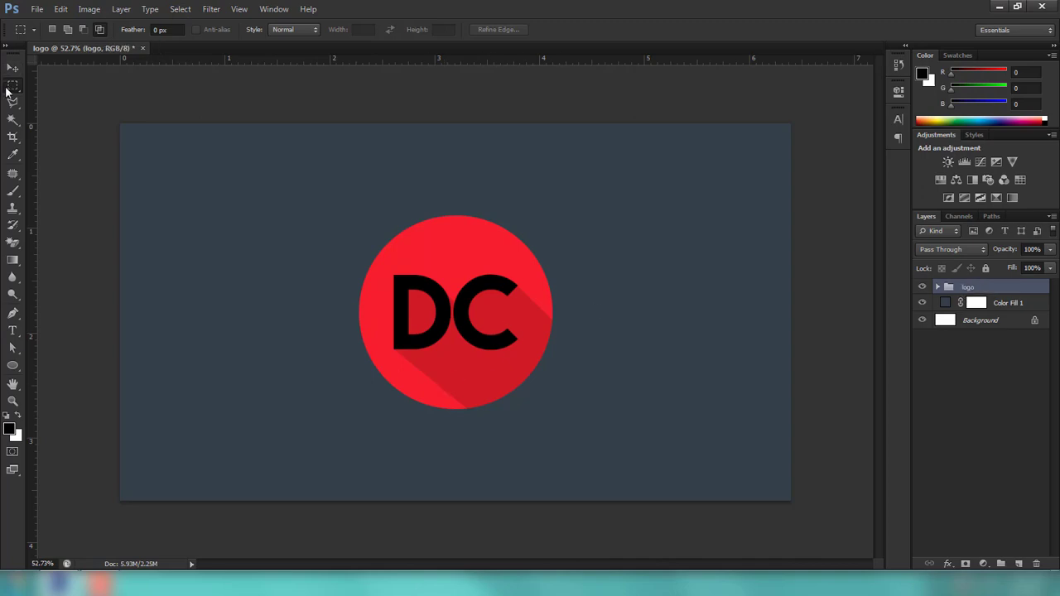
pyautogui.click(14, 314)
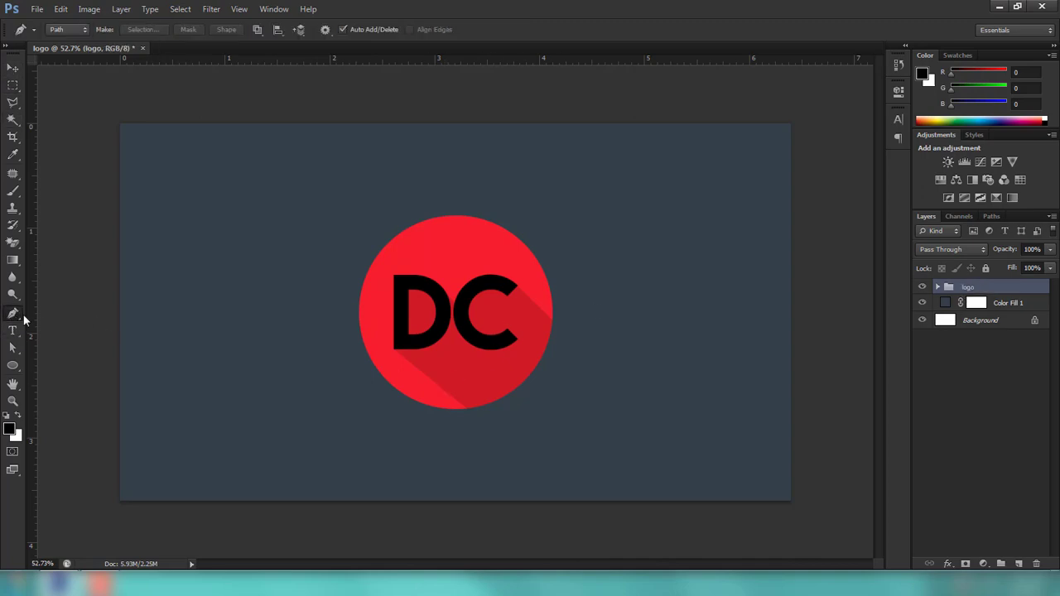
# Outline a long diagonal strip from the circle's top-right edge past the canvas's lower-right corner.
pyautogui.click(512, 236)
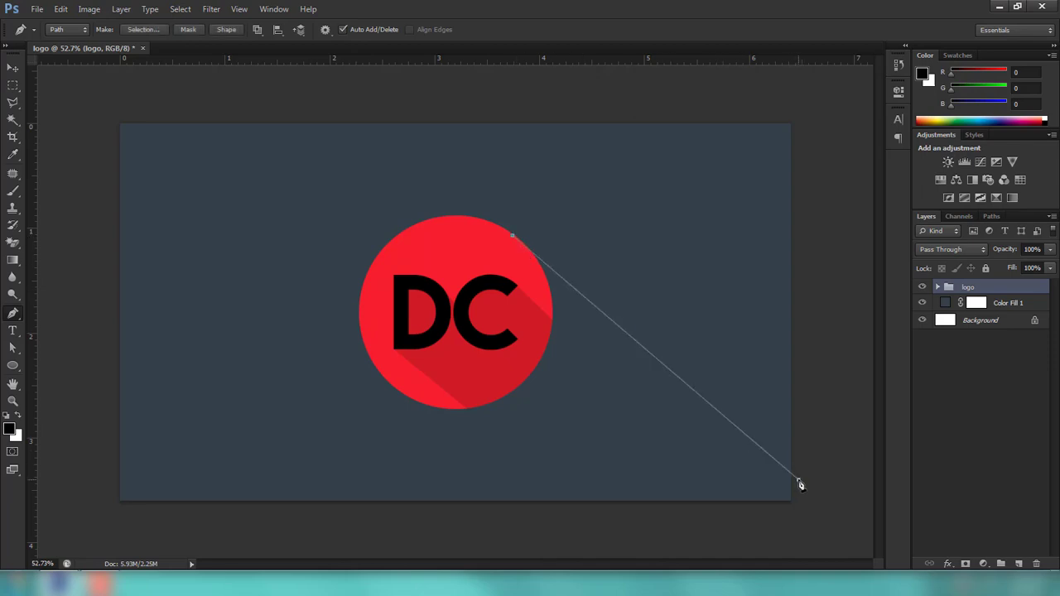
pyautogui.click(797, 541)
pyautogui.click(632, 530)
pyautogui.click(503, 522)
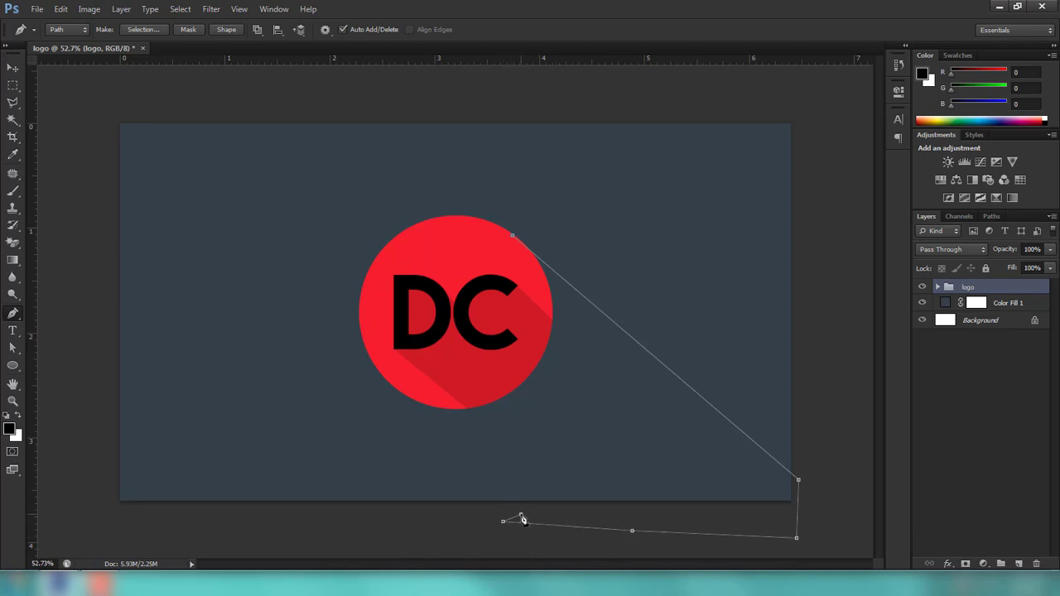
pyautogui.click(389, 384)
pyautogui.scroll(2, 447, 425)
pyautogui.scroll(-1, 447, 424)
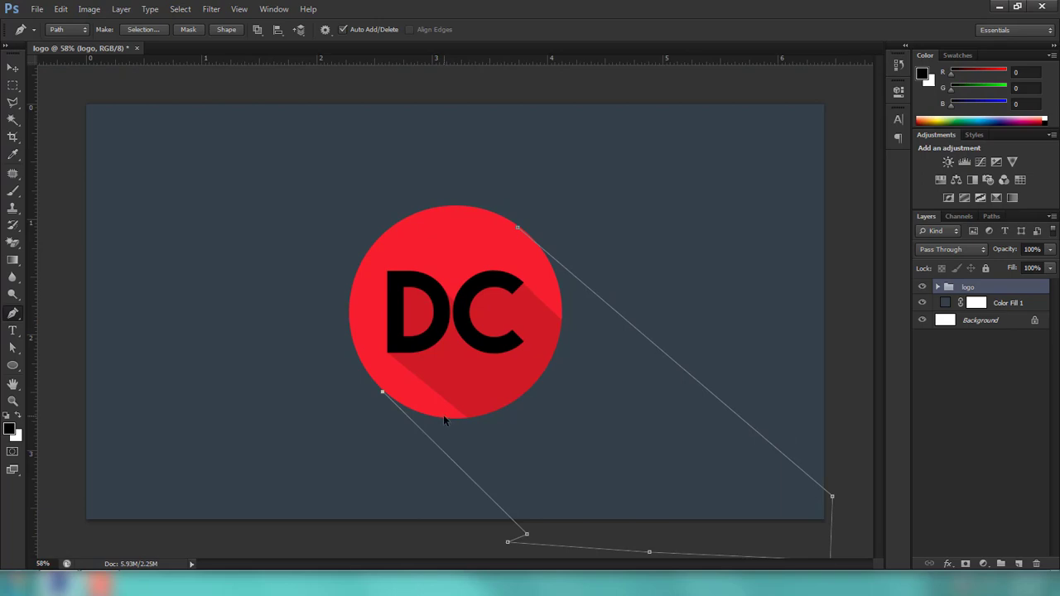
pyautogui.hotkey('ctrl', 'alt', 'z')
pyautogui.hotkey('ctrl', 'alt', 'z')
pyautogui.hotkey('ctrl', 'alt', 'z')
pyautogui.click(539, 542)
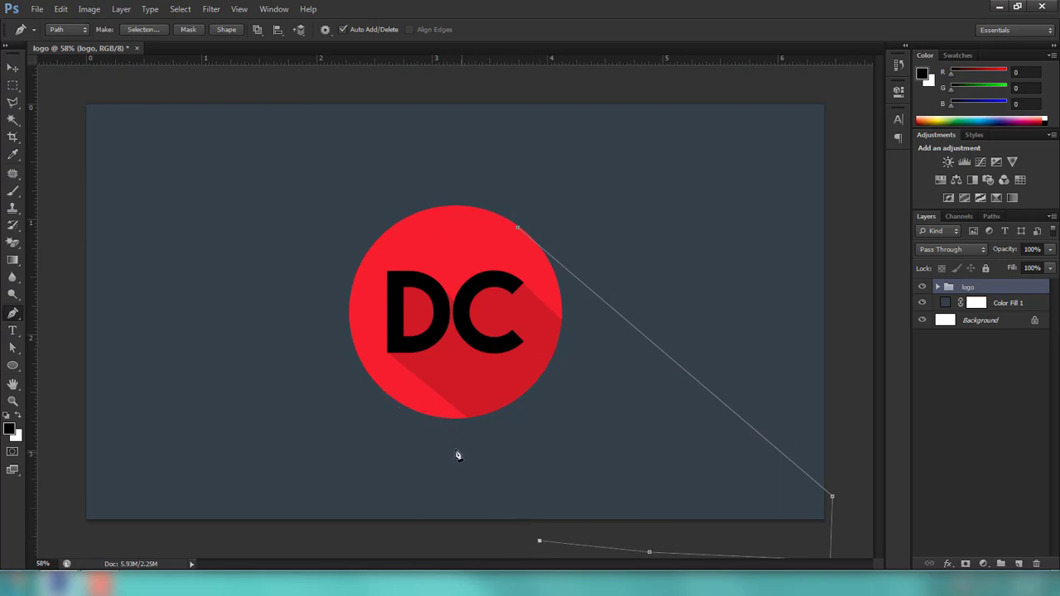
pyautogui.click(377, 385)
pyautogui.scroll(-3, 390, 438)
pyautogui.click(460, 287)
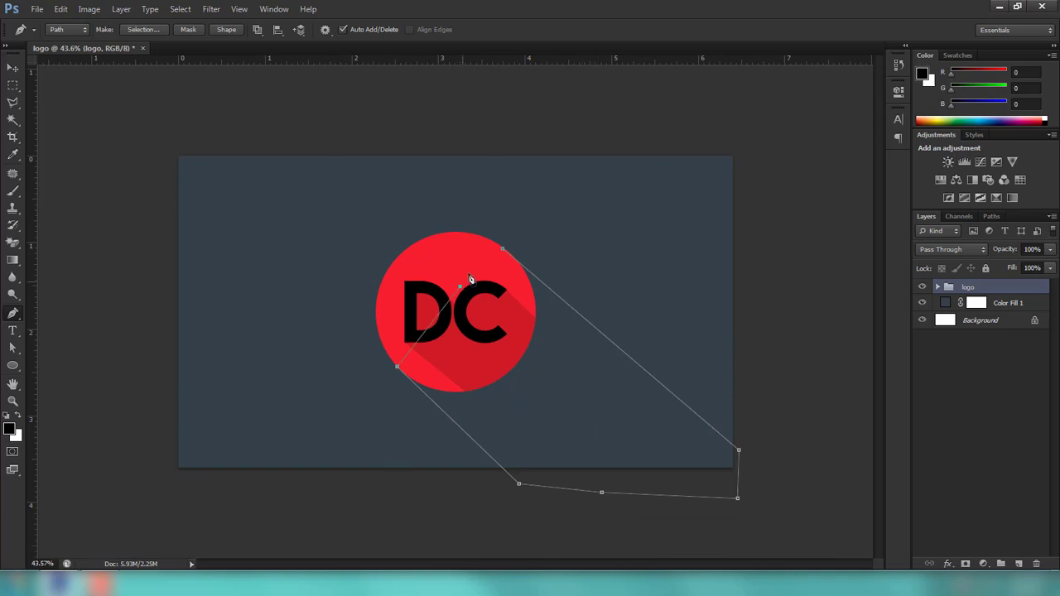
pyautogui.click(503, 253)
pyautogui.scroll(2, 502, 290)
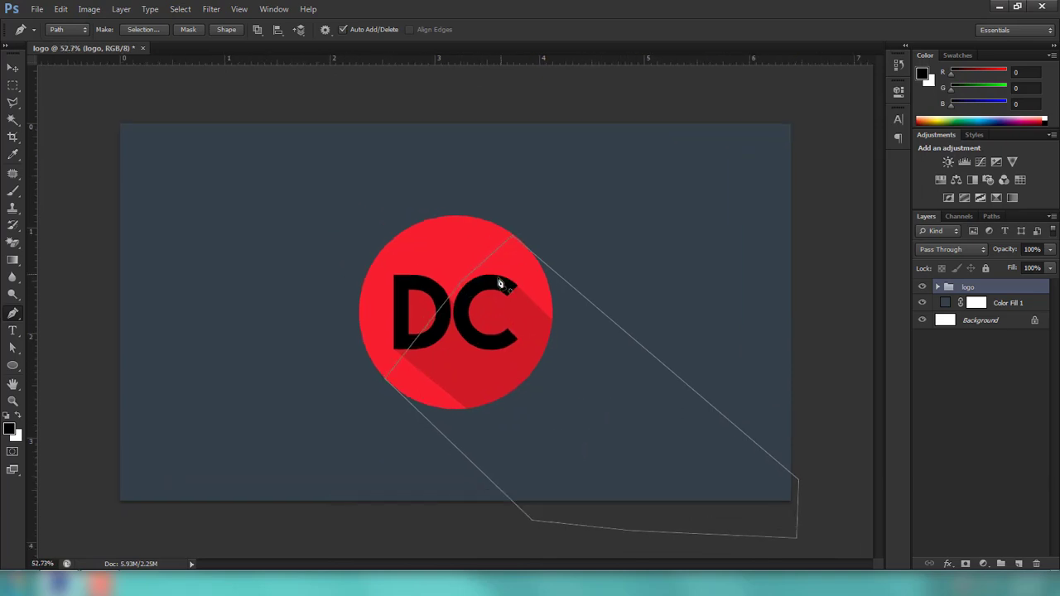
# Convert the strip to a selection and add a new layer named 'shadow' below the logo group.
pyautogui.rightClick(497, 280)
pyautogui.click(549, 342)
pyautogui.click(603, 171)
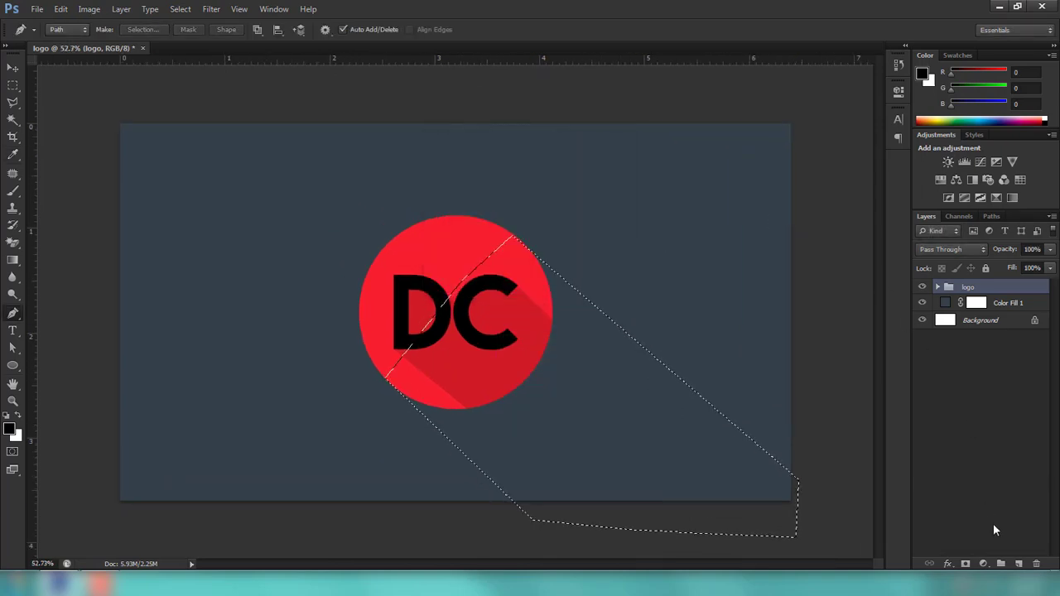
pyautogui.click(1019, 564)
pyautogui.moveTo(969, 287); pyautogui.dragTo(968, 313)
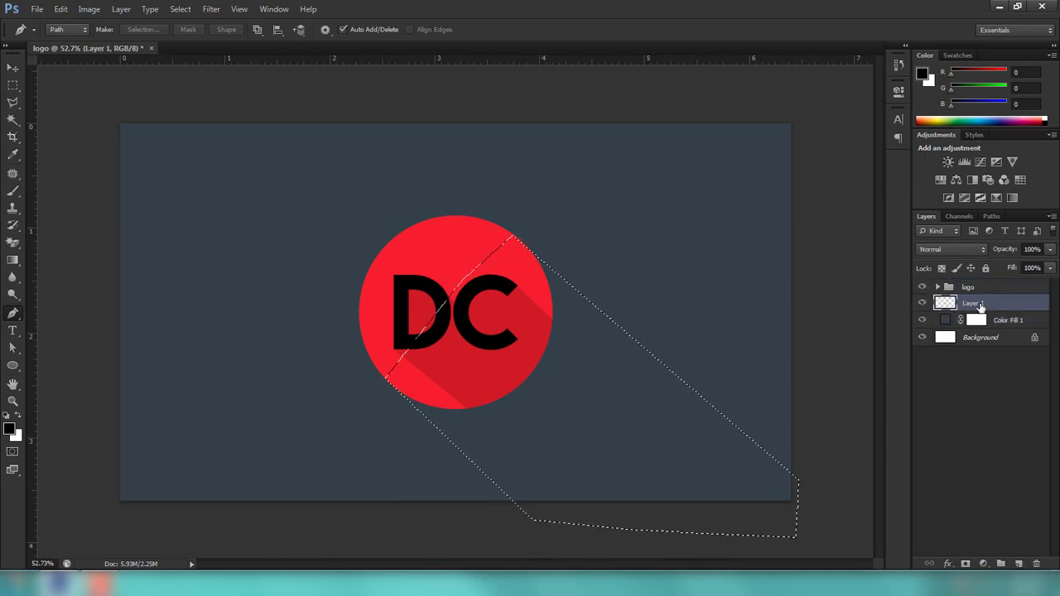
pyautogui.doubleClick(975, 303)
pyautogui.write('shado')
pyautogui.write('w')
pyautogui.press('Return')
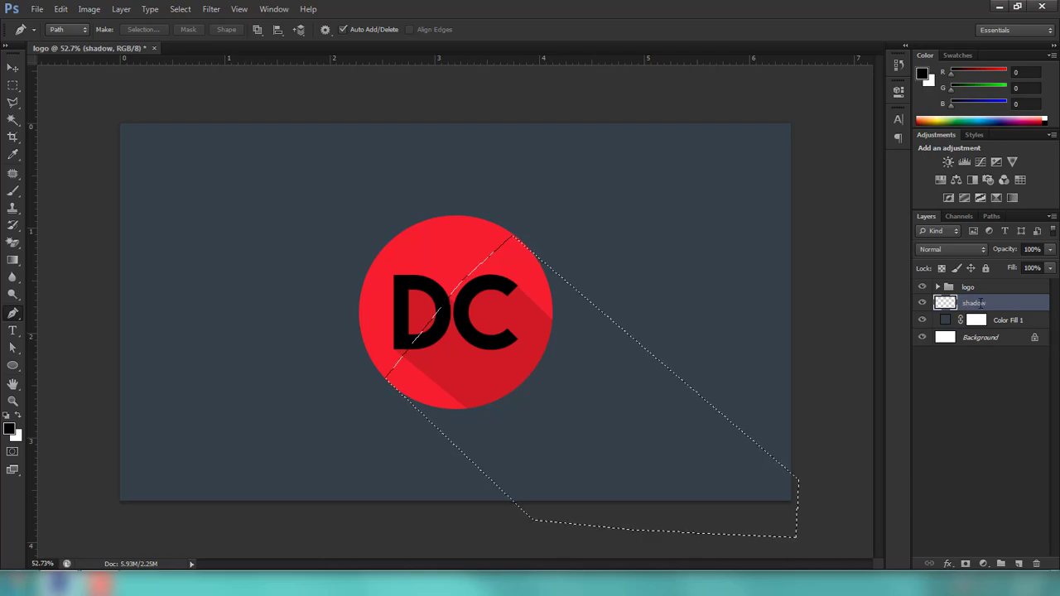
pyautogui.click(915, 82)
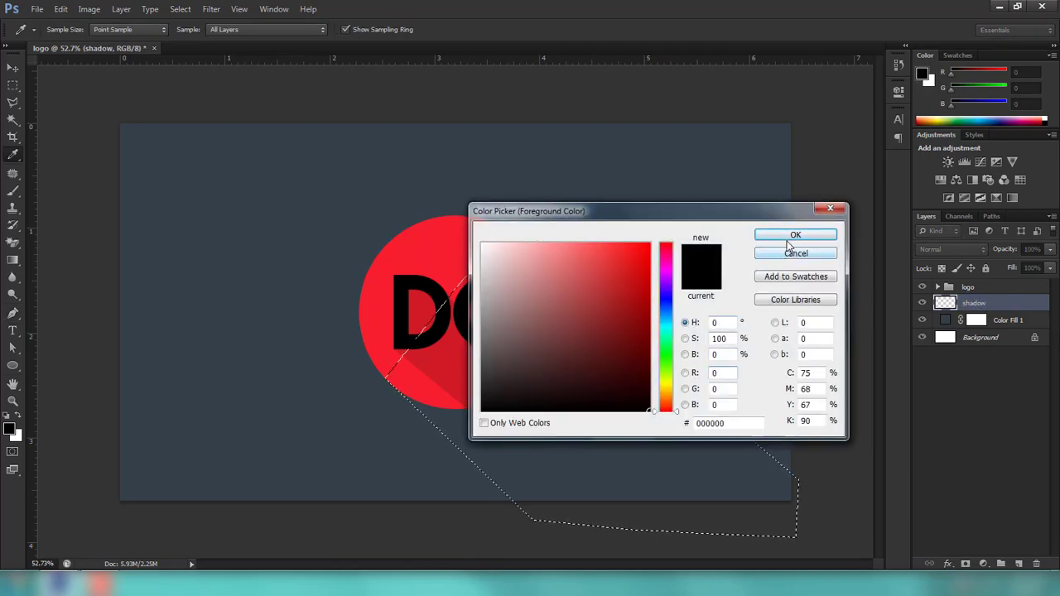
# Fill the shadow strip with black, deselect, and set the shadow layer to 25% opacity.
pyautogui.click(780, 252)
pyautogui.hotkey('alt', 'BackSpace')
pyautogui.hotkey('ctrl', 's')
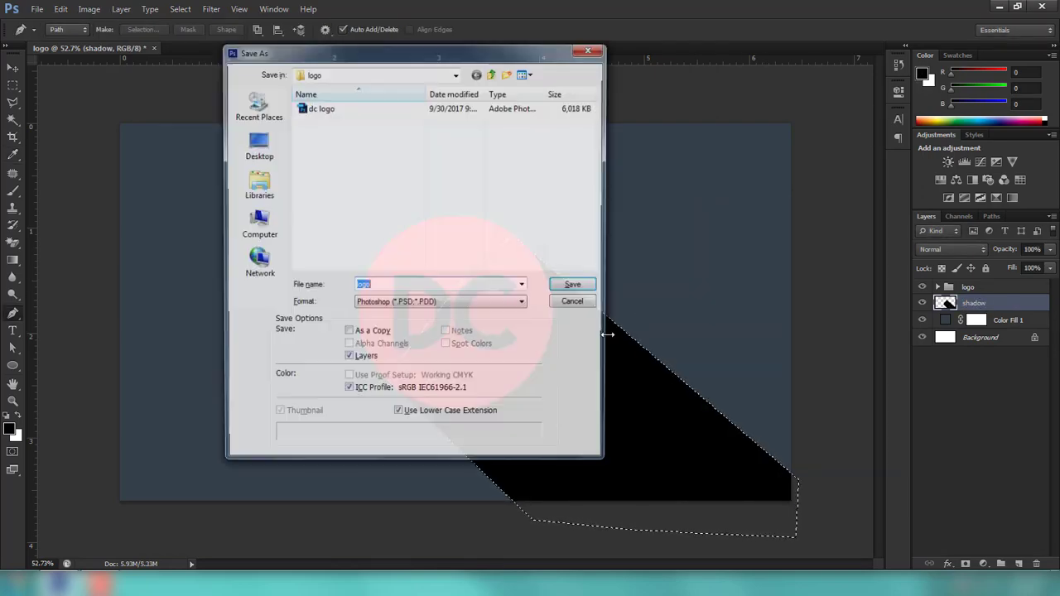
pyautogui.click(584, 53)
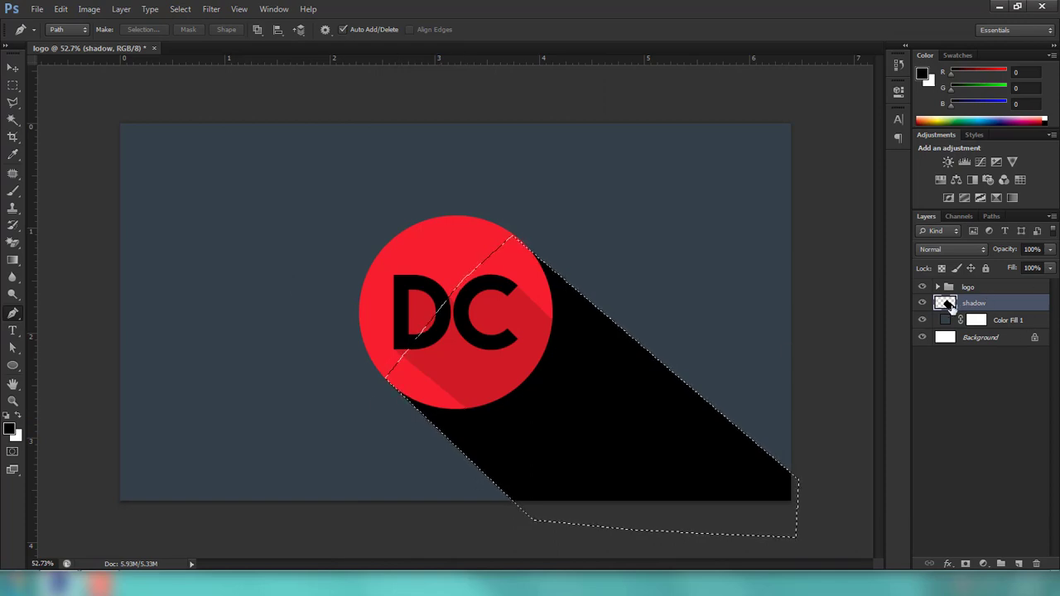
pyautogui.rightClick(571, 351)
pyautogui.click(719, 427)
pyautogui.hotkey('ctrl', 'd')
pyautogui.click(1032, 249)
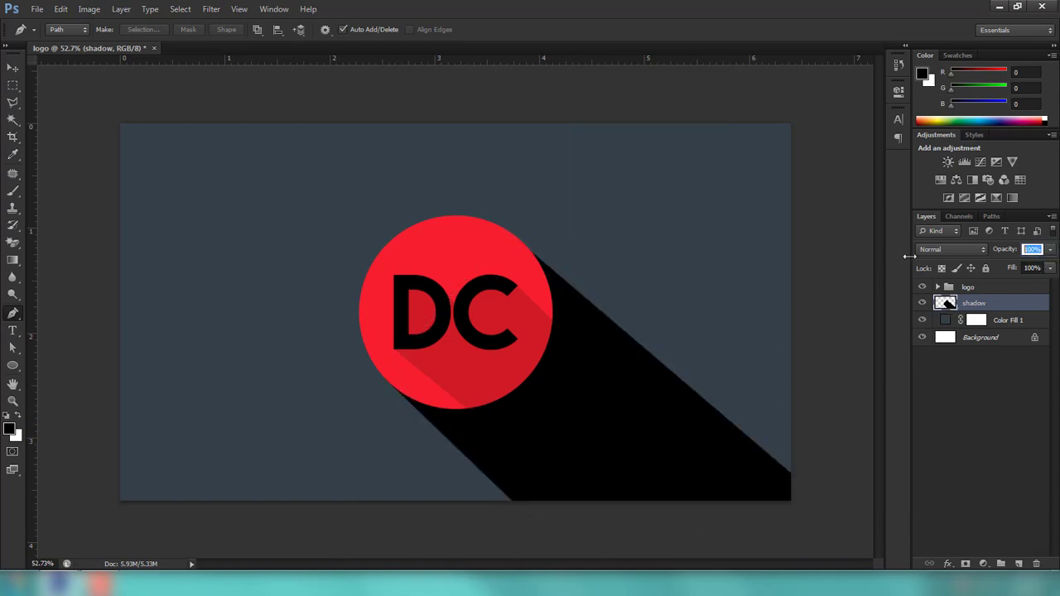
pyautogui.write('25')
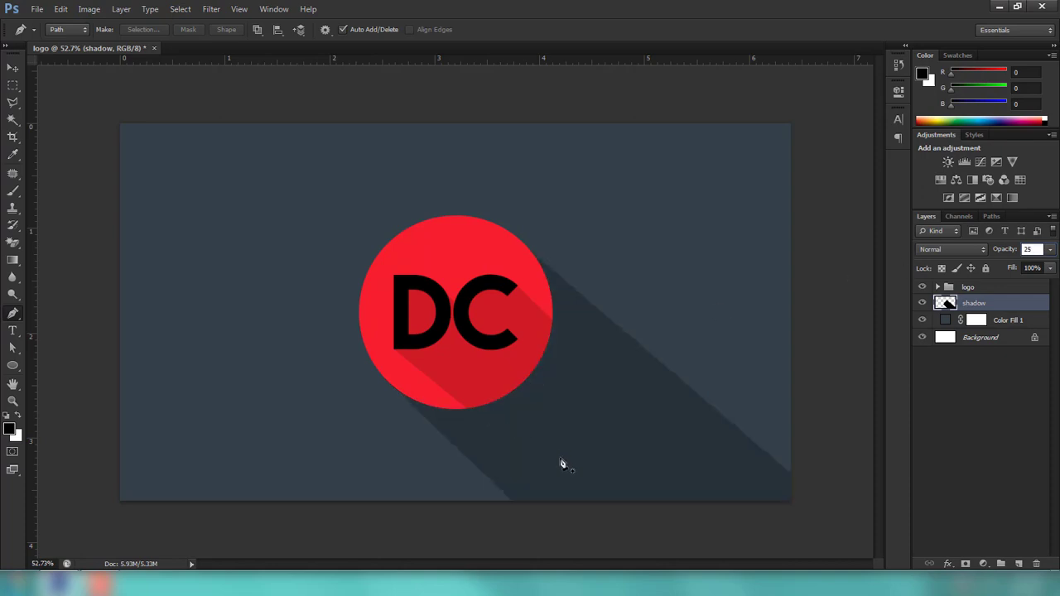
pyautogui.press('Return')
# Set the shadow to 20% opacity and outline the piece near the circle's lower-left edge.
pyautogui.write('20')
pyautogui.press('Return')
pyautogui.click(399, 393)
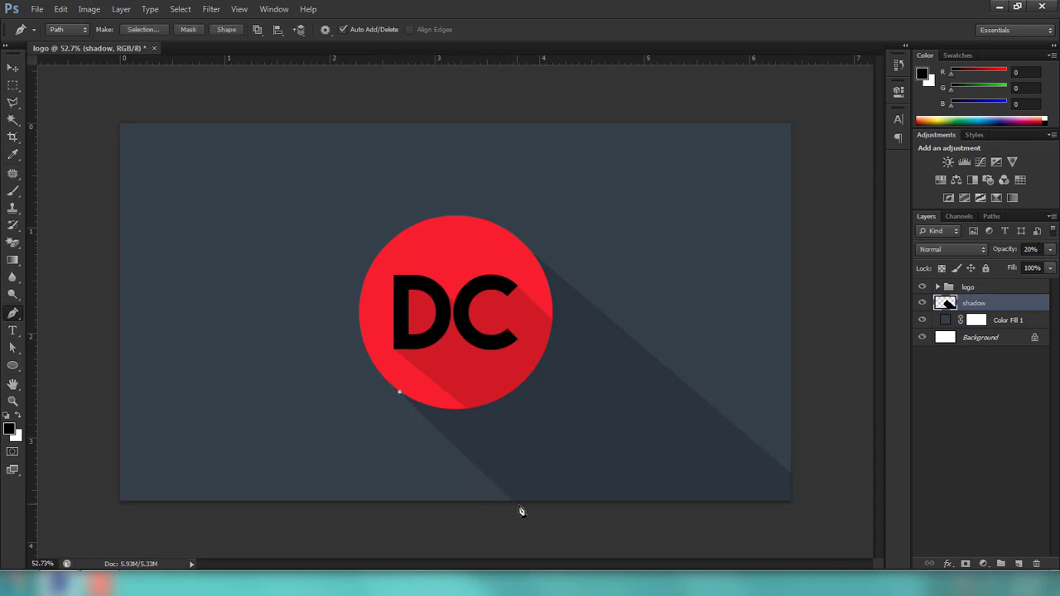
pyautogui.click(540, 516)
pyautogui.click(480, 516)
pyautogui.click(412, 470)
pyautogui.click(399, 392)
# Cut the outlined piece out of the long shadow and lower the layer to 13% opacity.
pyautogui.rightClick(472, 493)
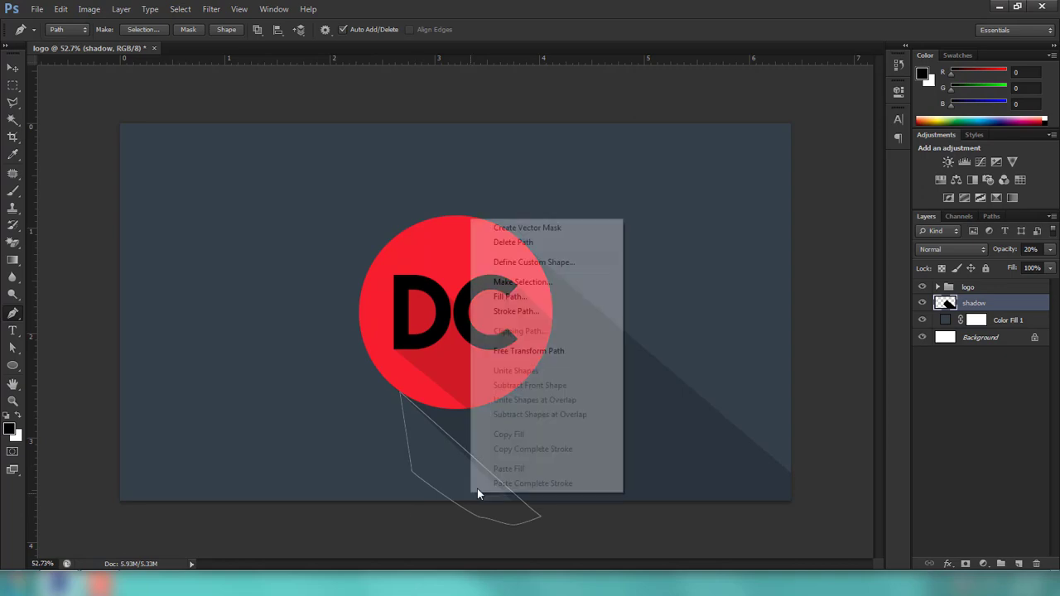
pyautogui.click(538, 280)
pyautogui.press('Return')
pyautogui.hotkey('ctrl', 'x')
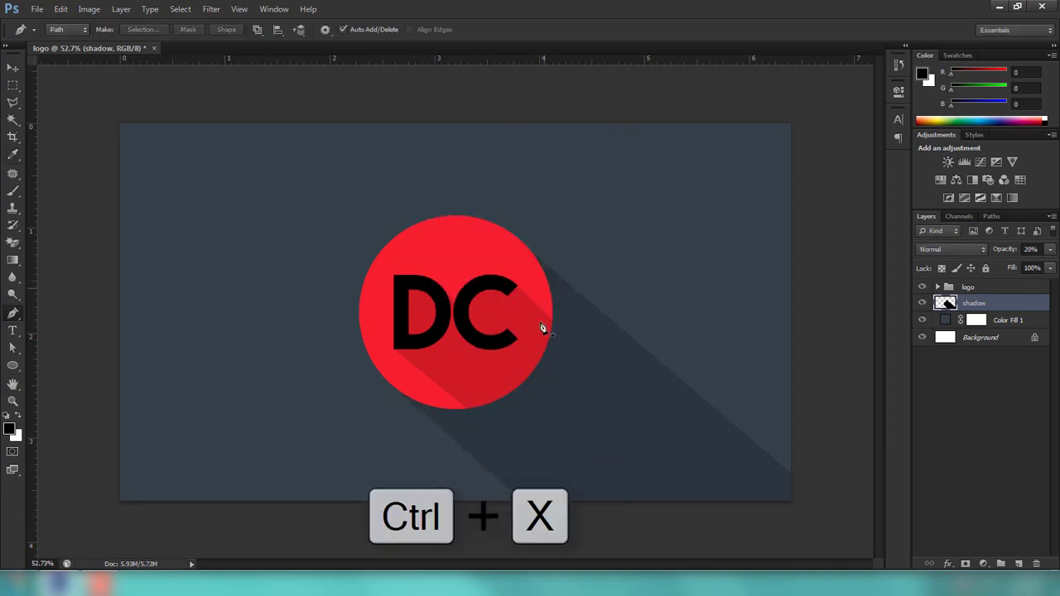
pyautogui.scroll(-2, 499, 428)
pyautogui.scroll(1, 485, 431)
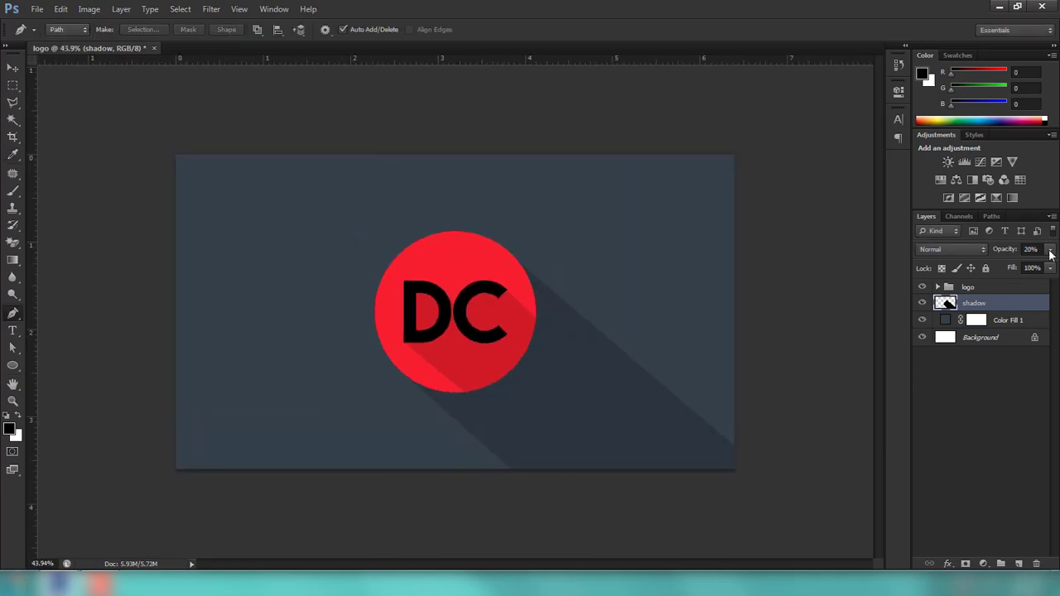
pyautogui.click(1050, 249)
pyautogui.moveTo(999, 265); pyautogui.dragTo(993, 265)
# Group the shadow and Color Fill 1 layers with Ctrl+G and name the group 'background'.
pyautogui.press('m')
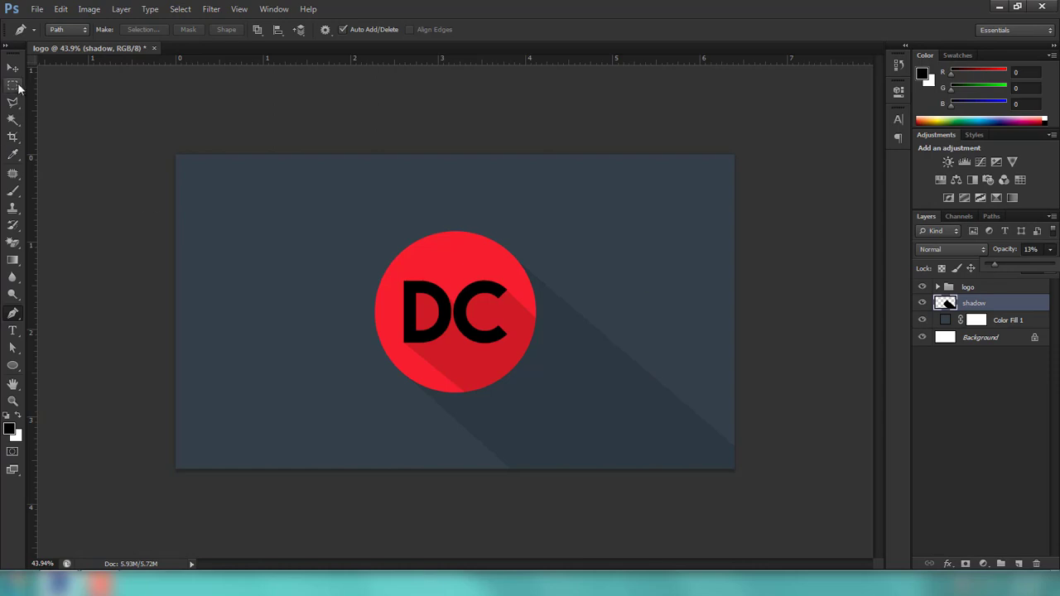
pyautogui.scroll(-2, 405, 413)
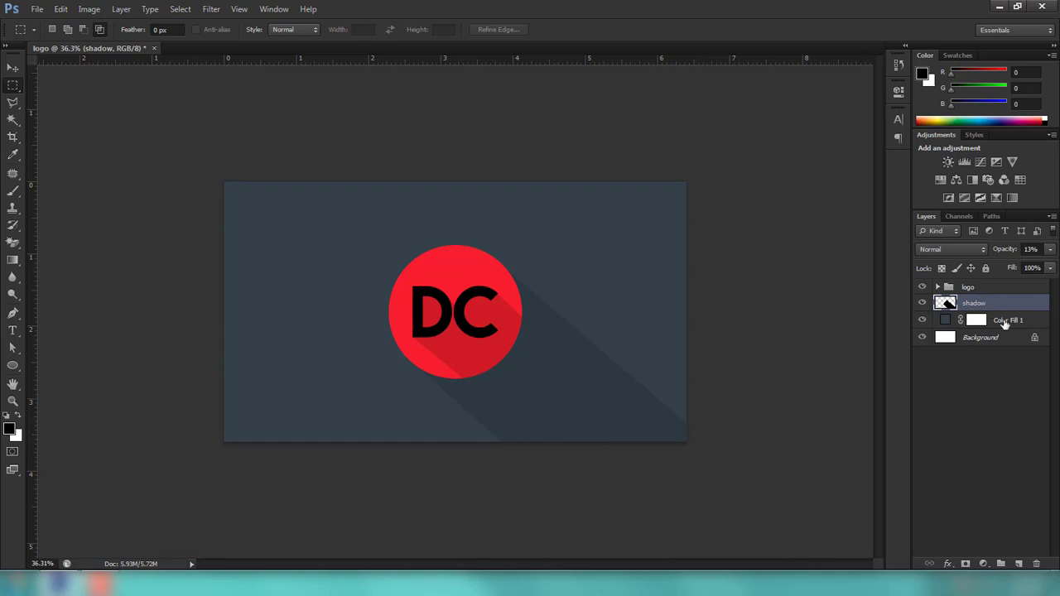
pyautogui.keyDown('shift'); pyautogui.click(1005, 323); pyautogui.keyUp('shift')
pyautogui.keyDown('shift'); pyautogui.click(992, 290); pyautogui.keyUp('shift')
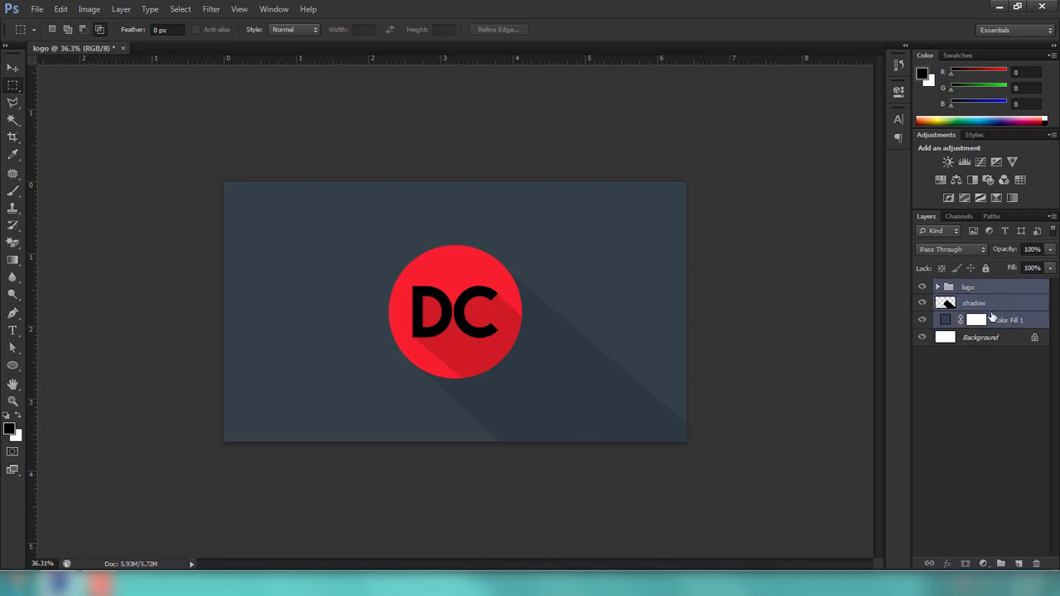
pyautogui.click(992, 304)
pyautogui.keyDown('shift'); pyautogui.click(1001, 322); pyautogui.keyUp('shift')
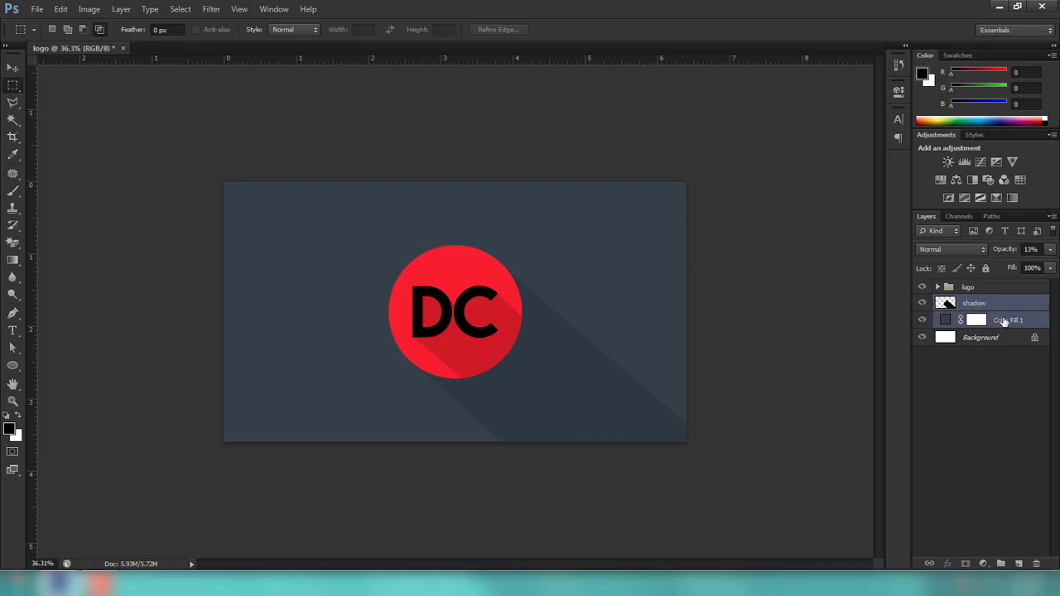
pyautogui.hotkey('ctrl', 'g')
pyautogui.doubleClick(973, 302)
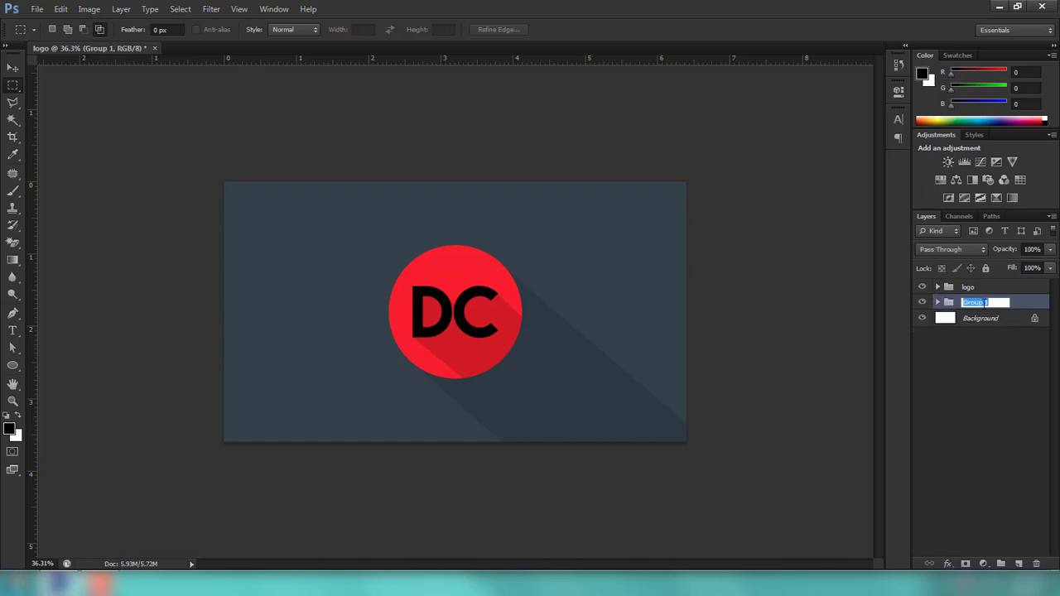
pyautogui.write('background')
pyautogui.press('Return')
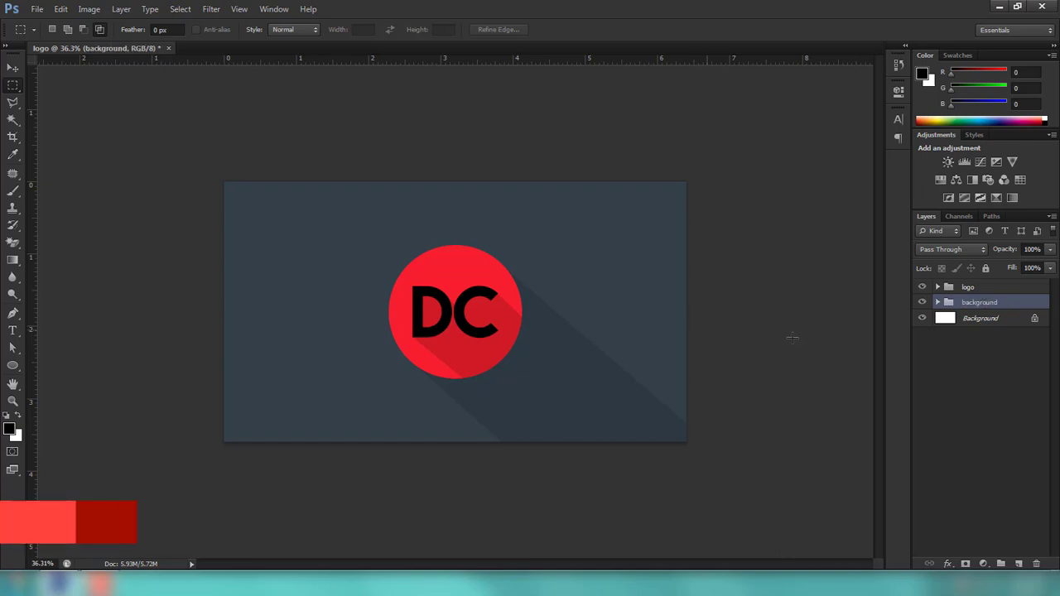
pyautogui.hotkey('ctrl', '+')
pyautogui.scroll(1, 515, 342)
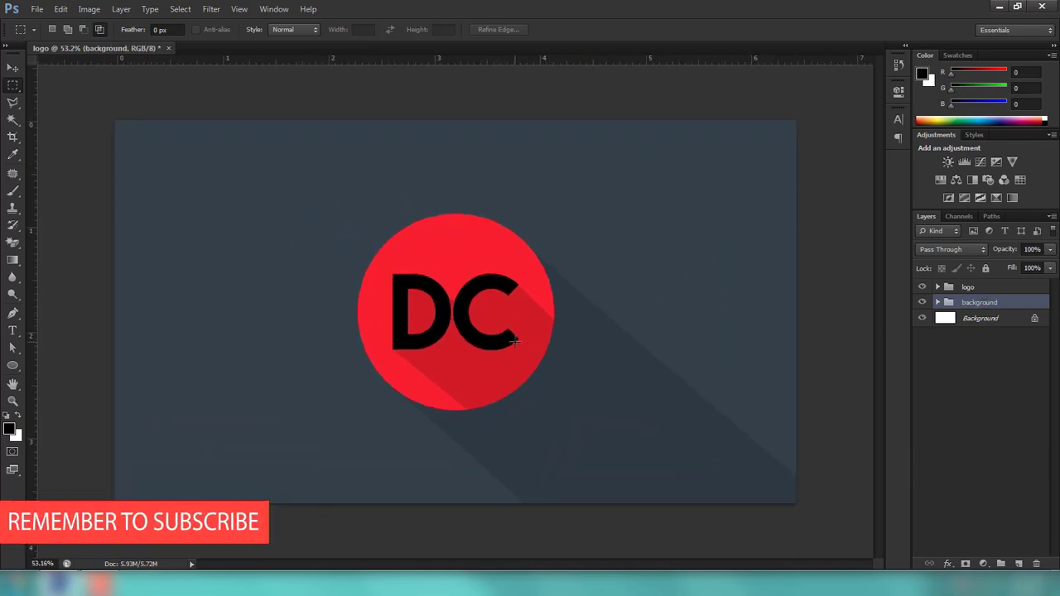
pyautogui.scroll(1, 509, 343)
pyautogui.scroll(-1, 504, 346)
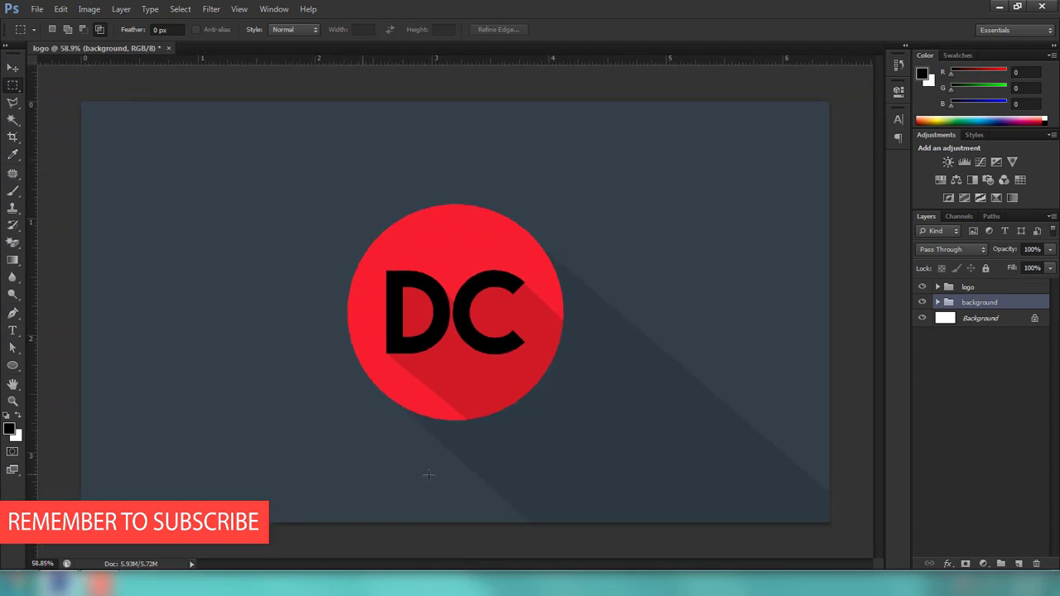